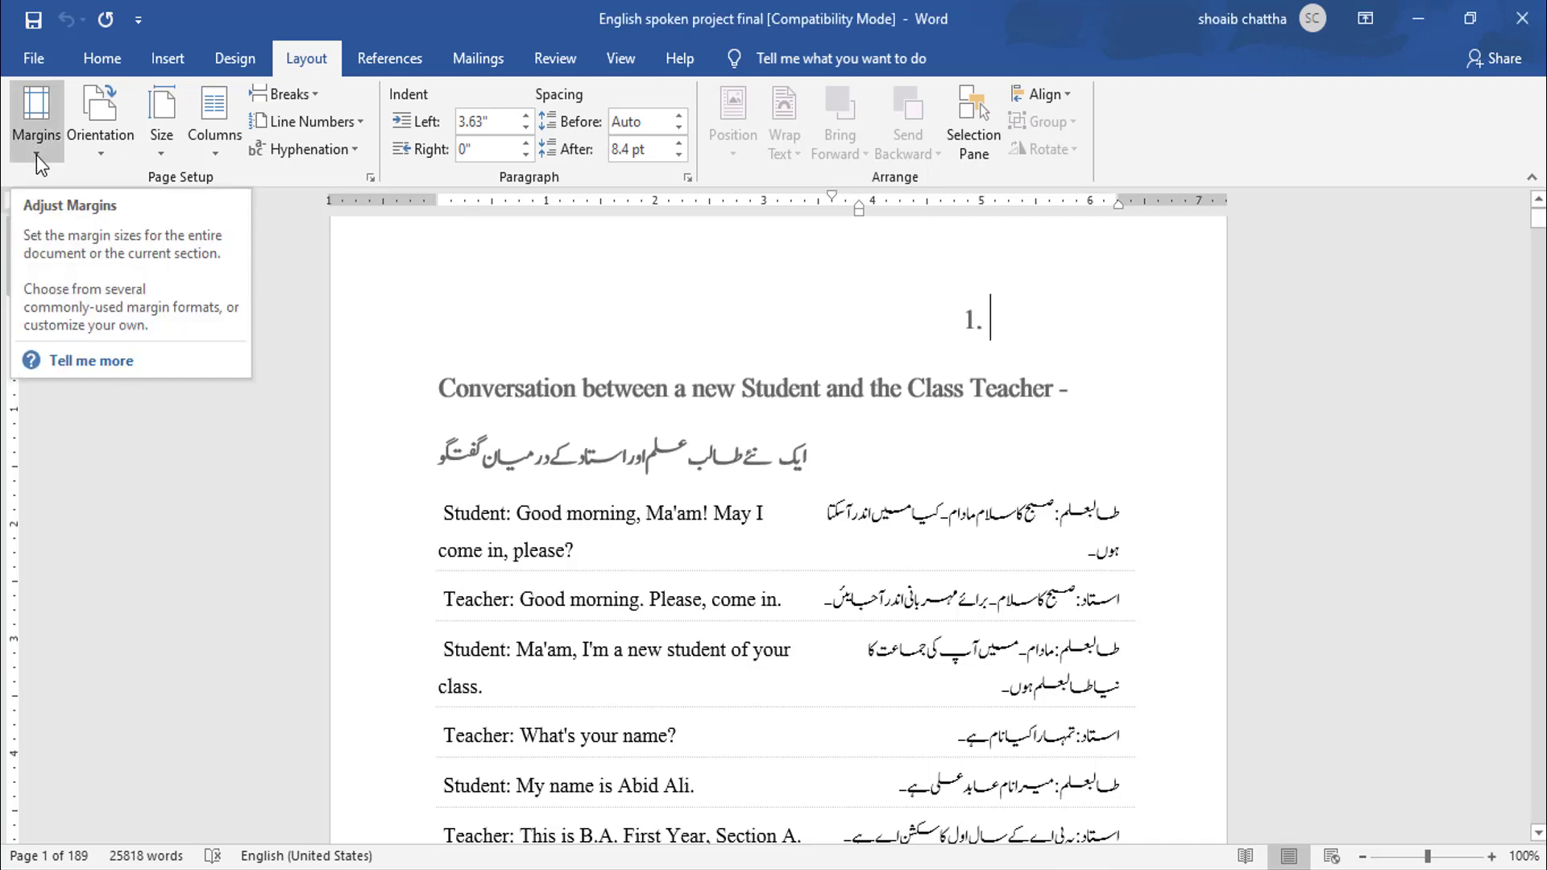
- Open the custom margins dialog and examine the gutter position options
{"action": "left_click", "coordinate": [36, 155]}
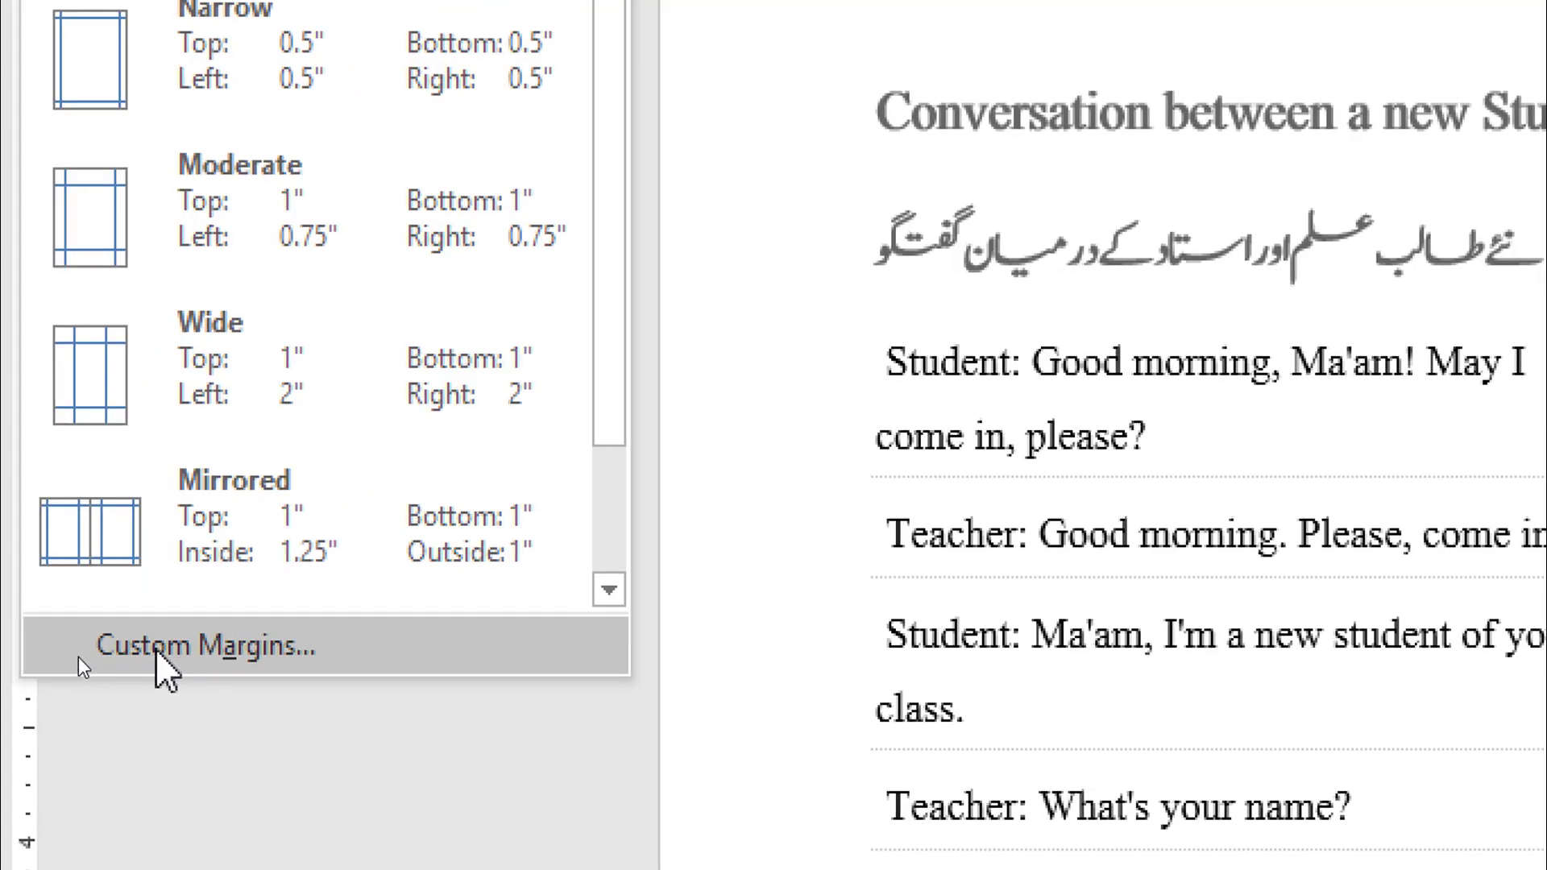
{"action": "left_click", "coordinate": [156, 649]}
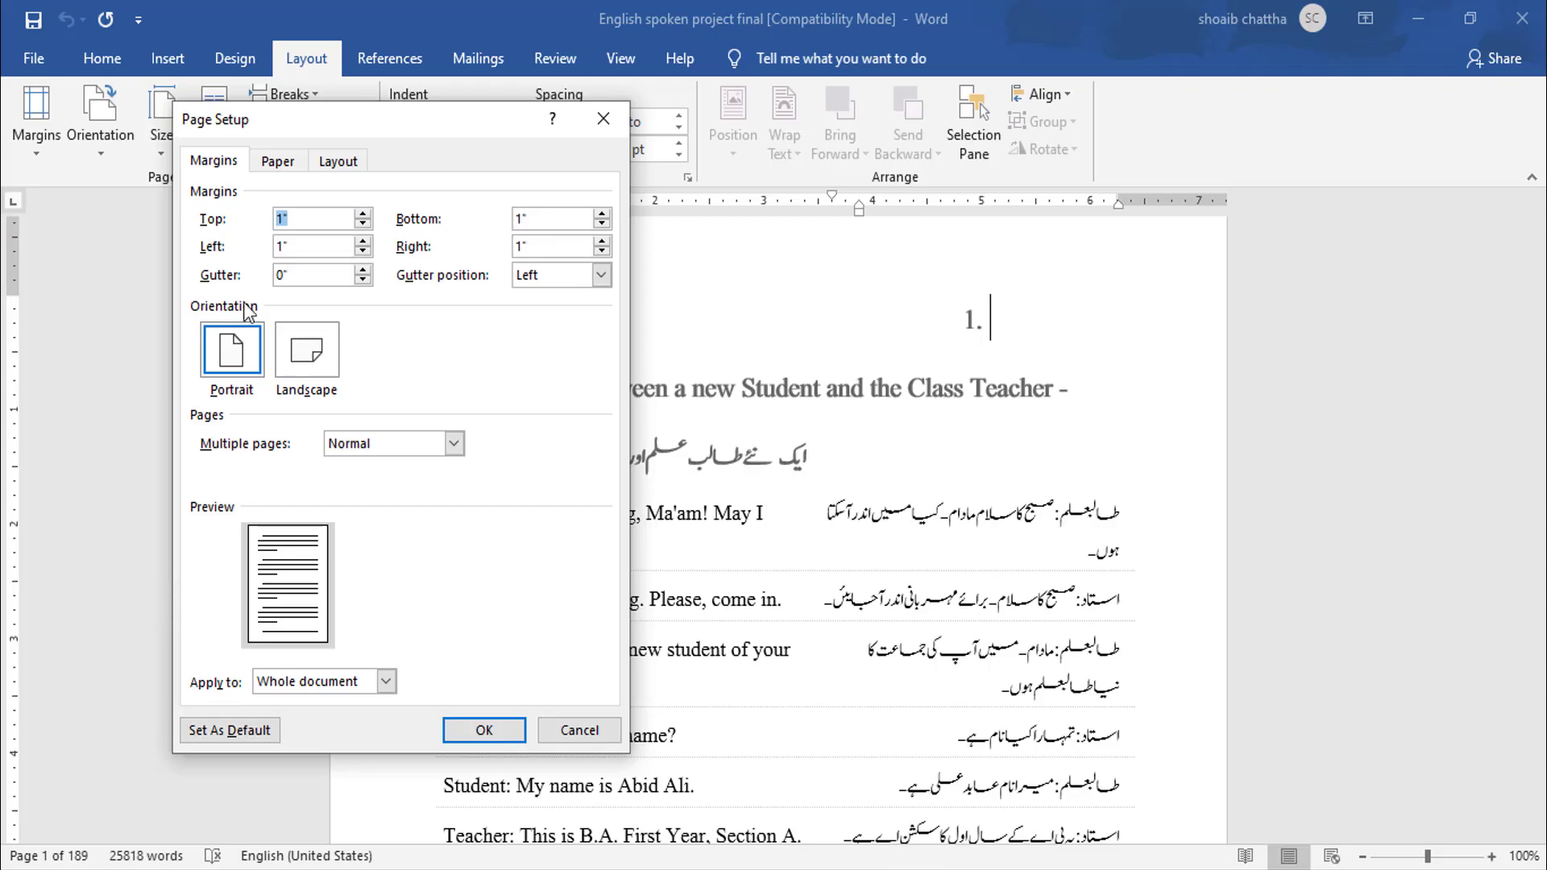
{"action": "left_click_drag", "start_coordinate": [345, 124], "coordinate": [923, 115]}
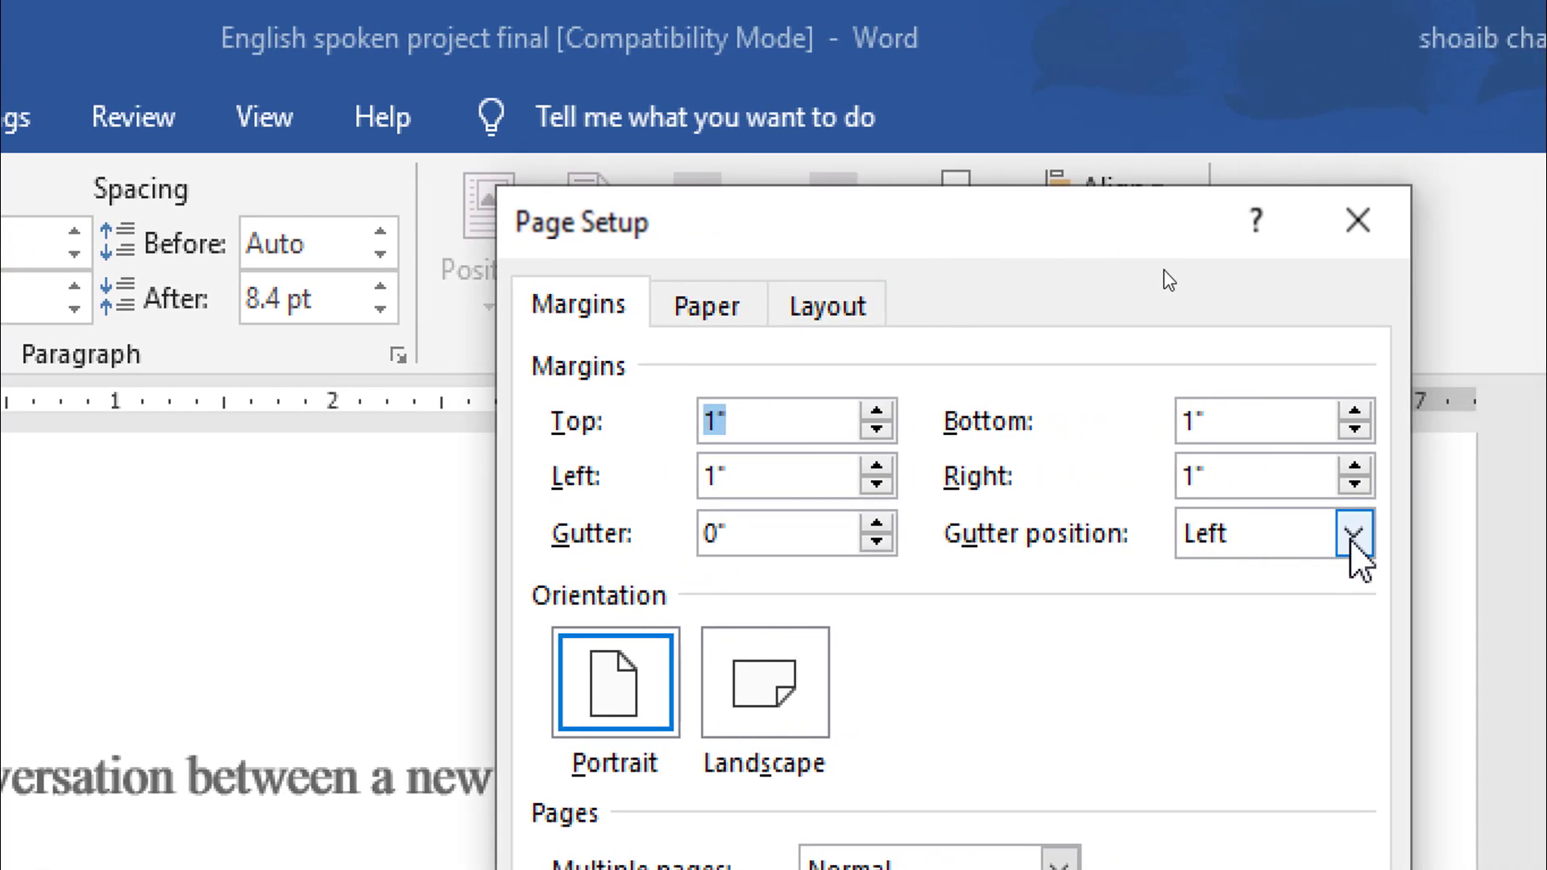
{"action": "left_click", "coordinate": [1351, 538]}
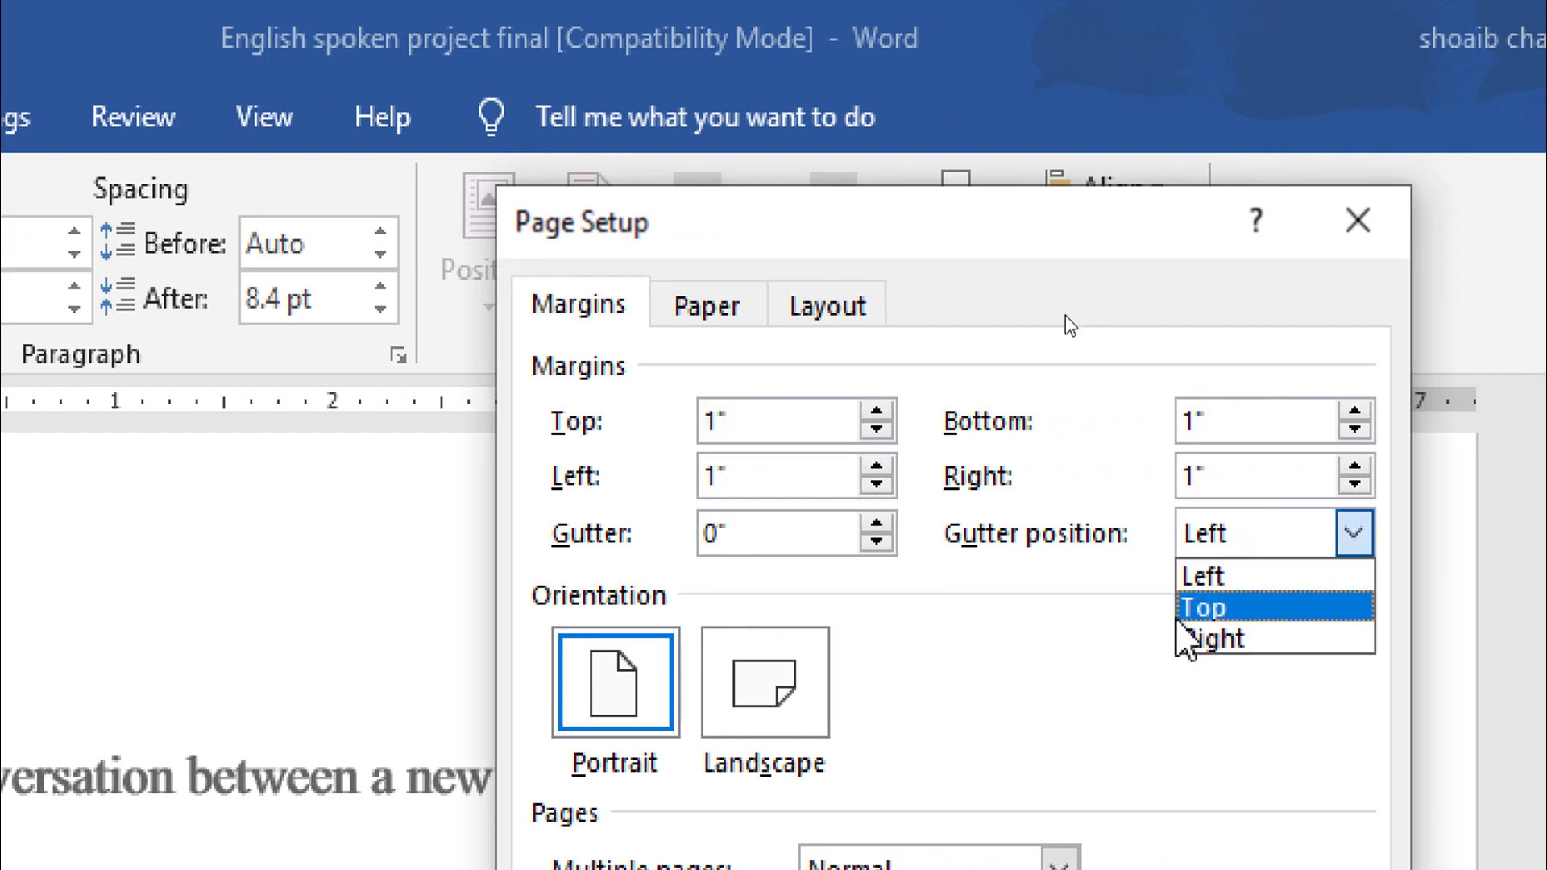
{"action": "left_click", "coordinate": [1202, 672]}
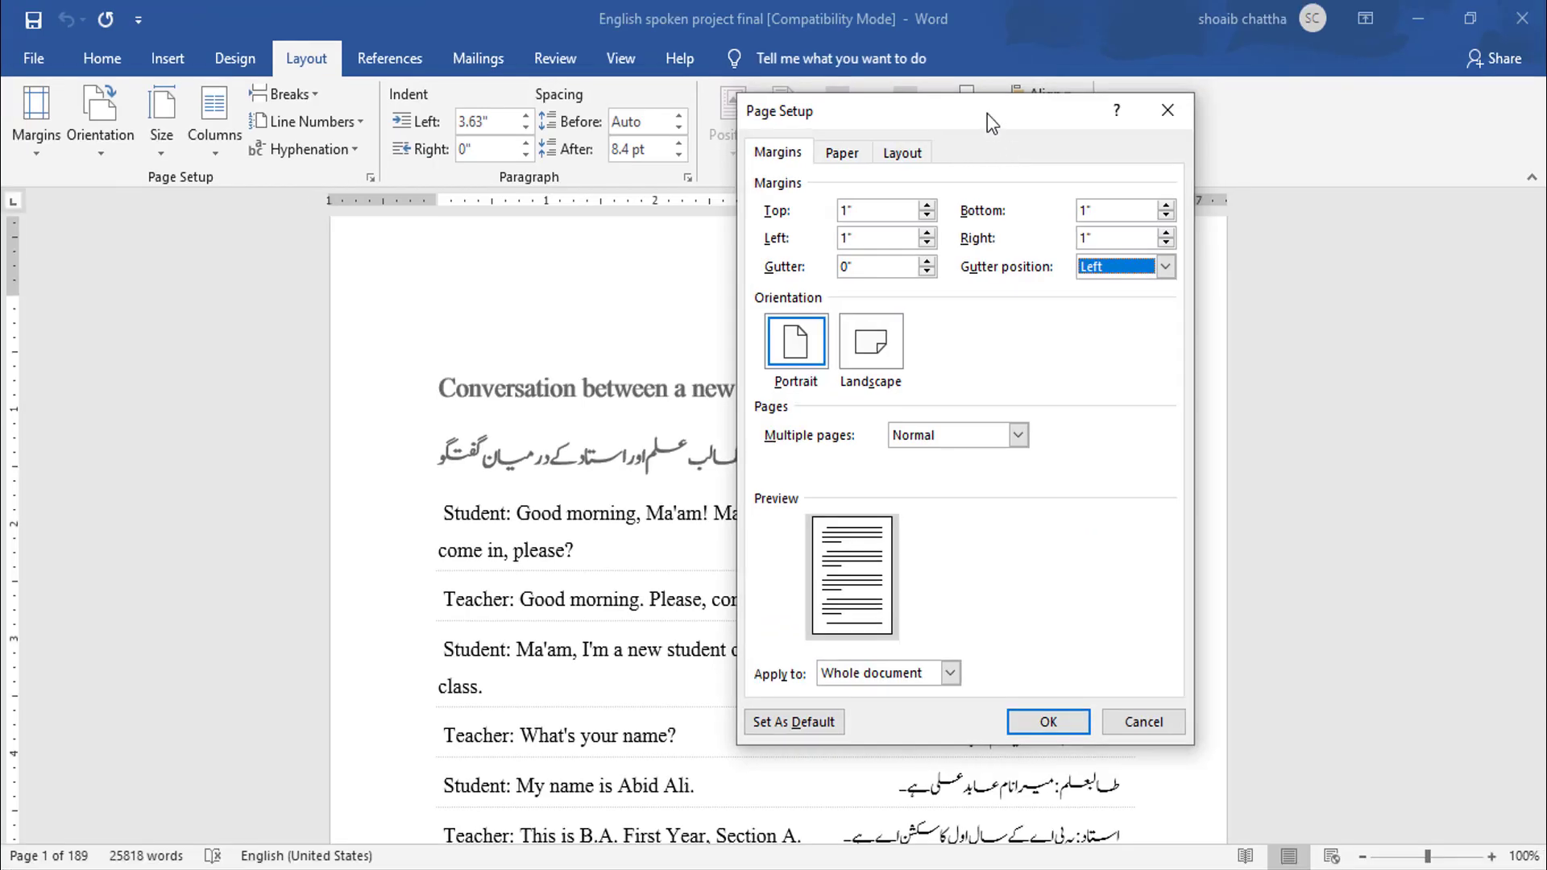
{"action": "left_click_drag", "start_coordinate": [994, 234], "coordinate": [1094, 283]}
{"action": "left_click_drag", "start_coordinate": [1034, 135], "coordinate": [1127, 145]}
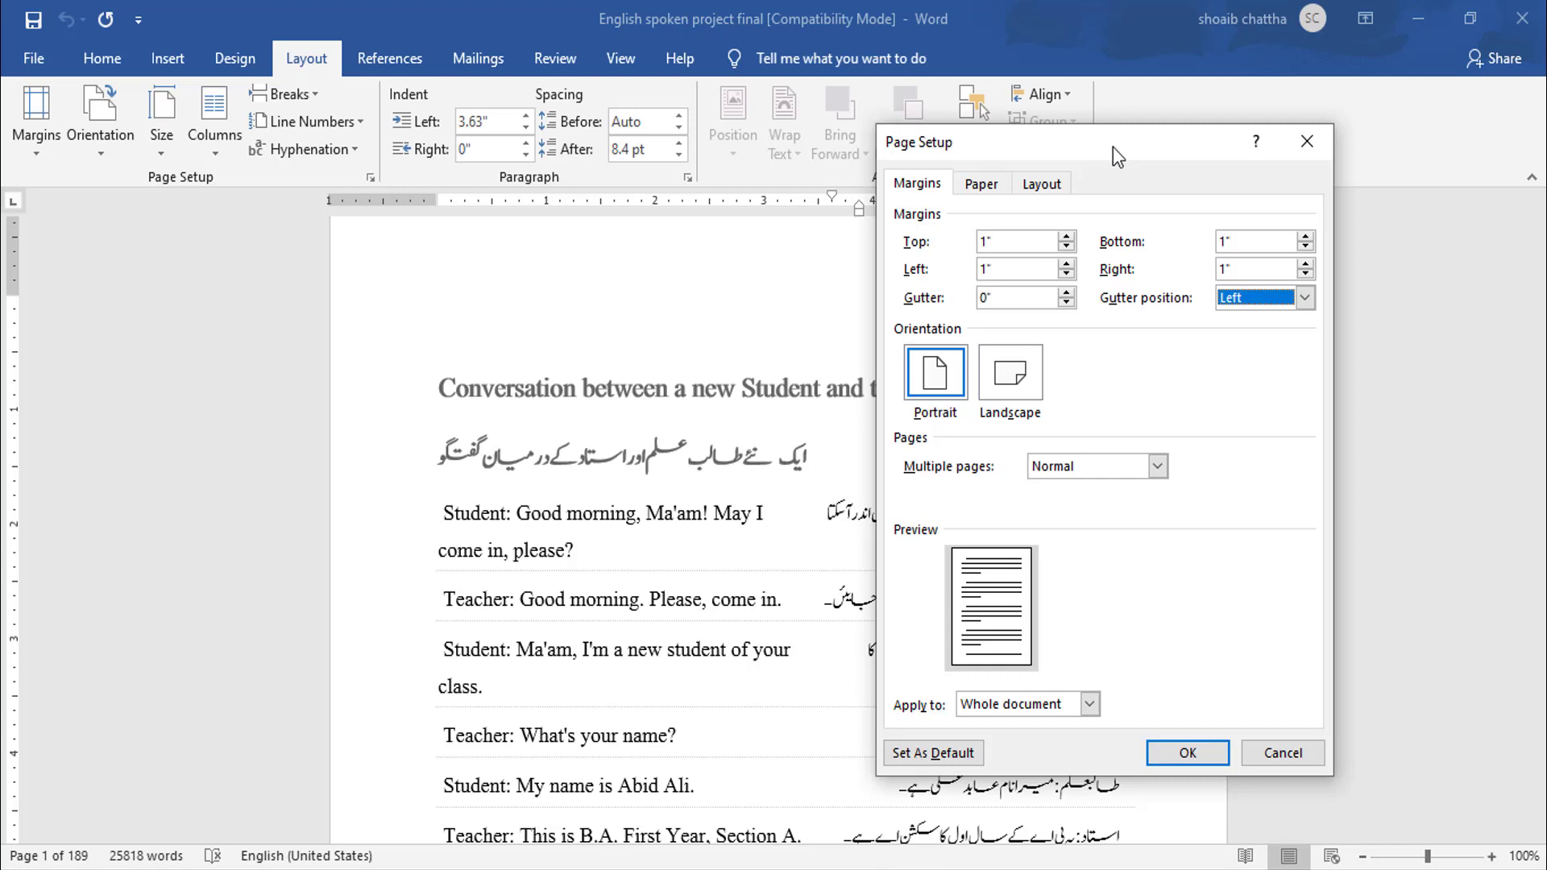
{"action": "left_click_drag", "start_coordinate": [1114, 147], "coordinate": [1099, 138]}
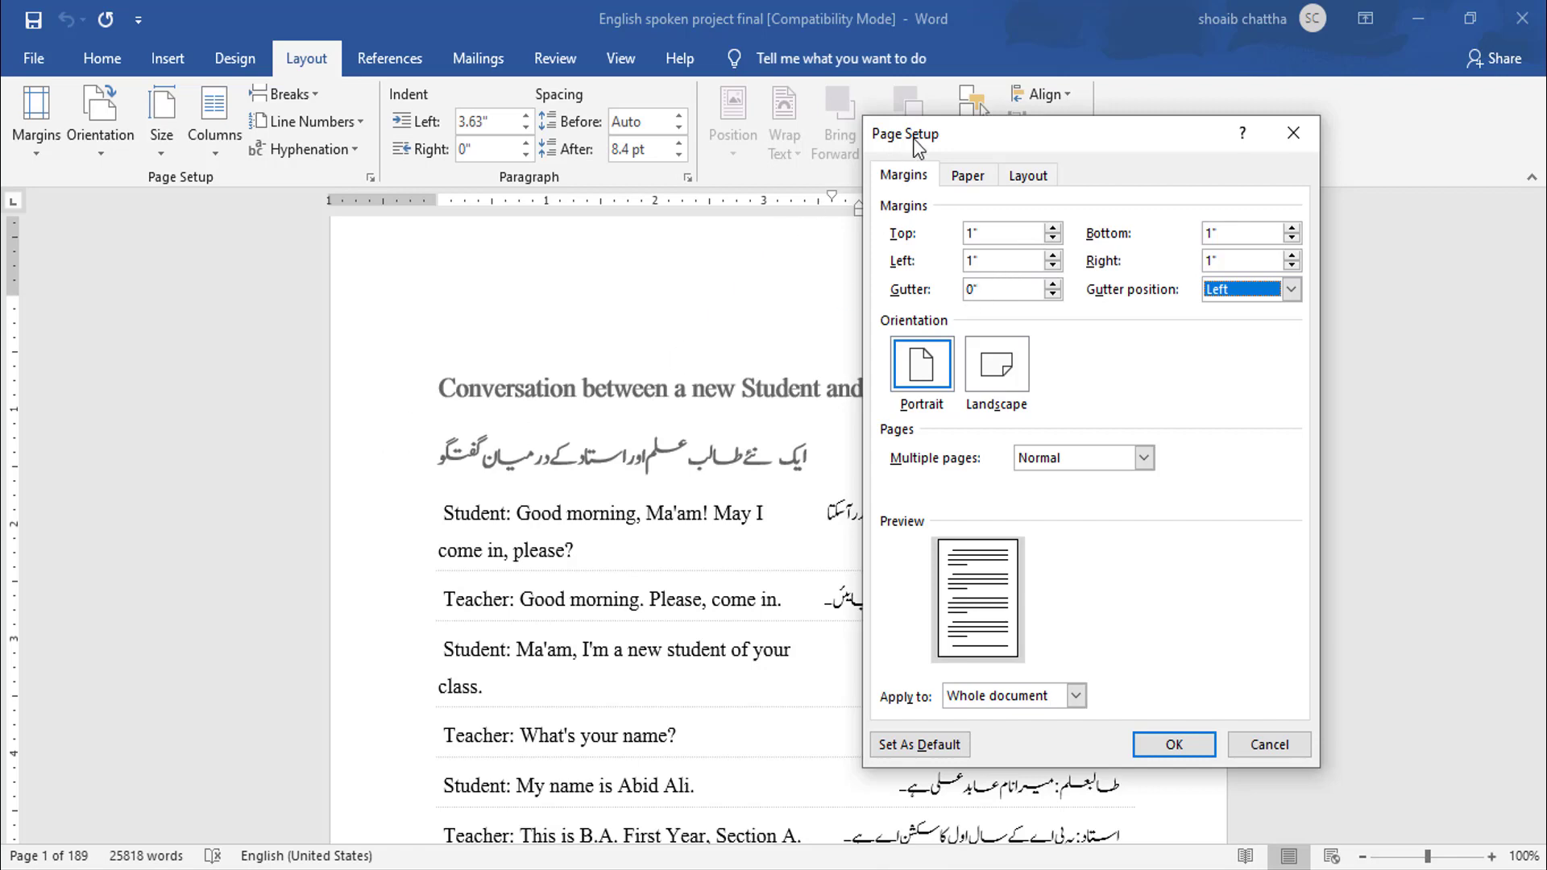
{"action": "left_click_drag", "start_coordinate": [878, 134], "coordinate": [168, 75]}
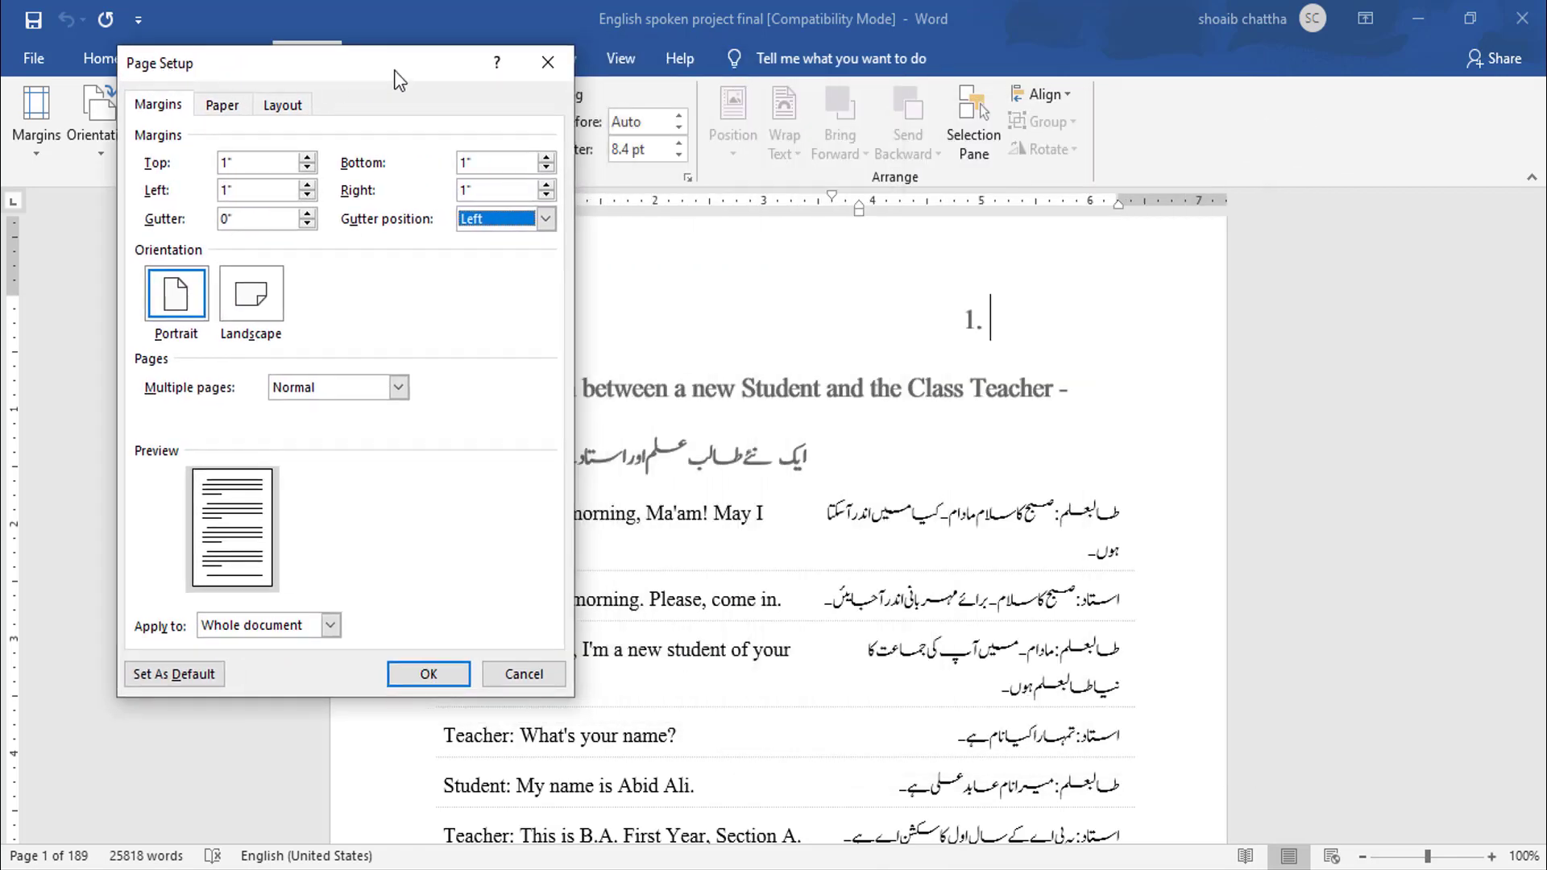
{"action": "left_click", "coordinate": [548, 54]}
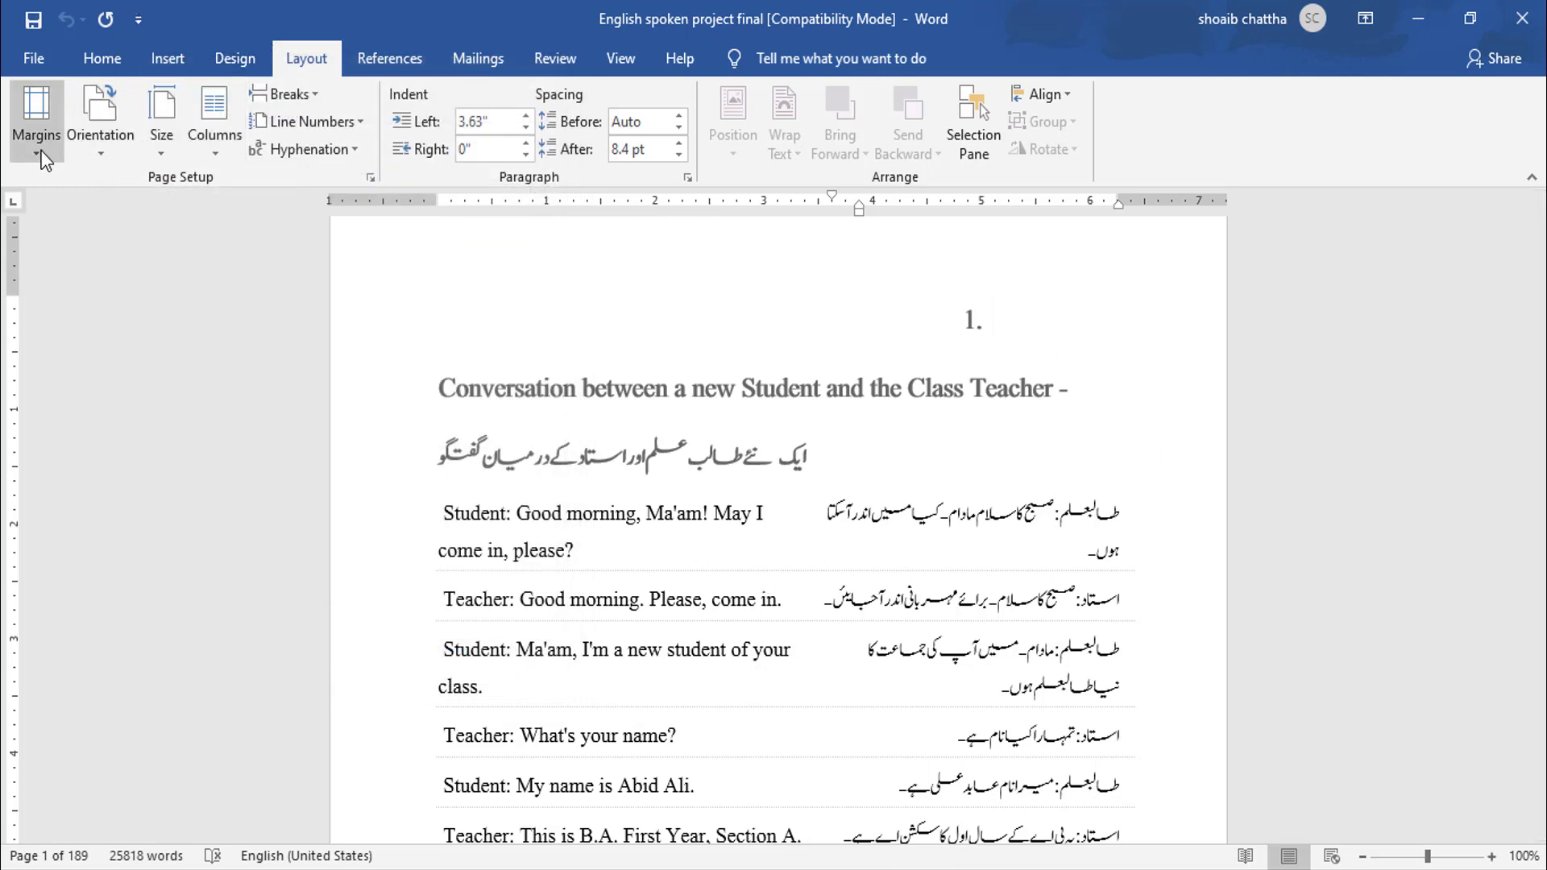
- Set the gutter margin to 1" for the whole document
{"action": "left_click", "coordinate": [36, 129]}
{"action": "left_click", "coordinate": [101, 665]}
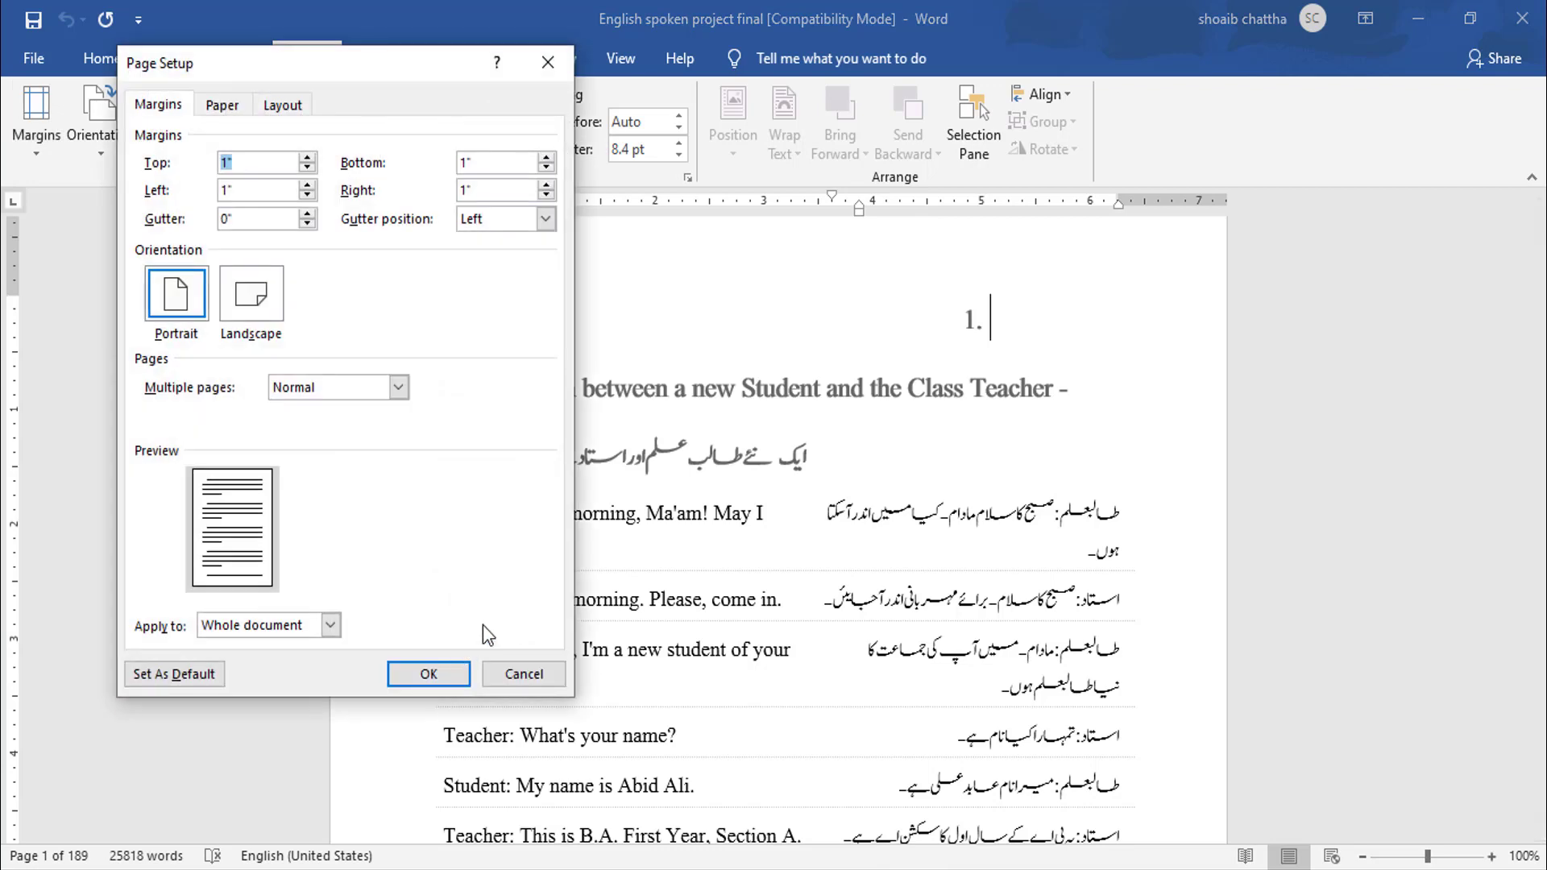
{"action": "left_click_drag", "start_coordinate": [457, 71], "coordinate": [780, 130]}
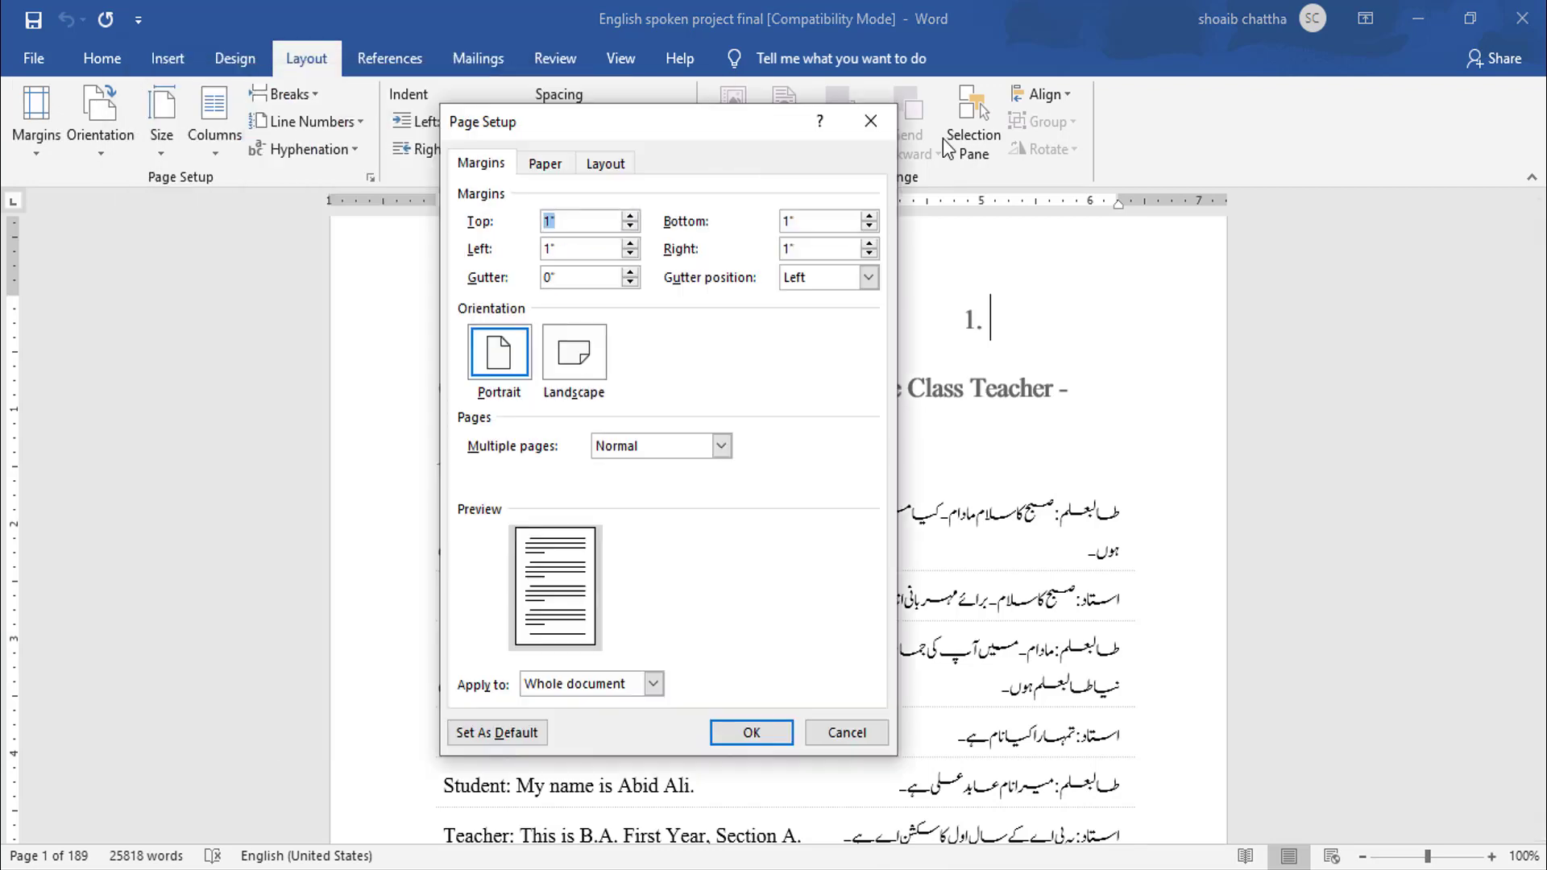
{"action": "left_click_drag", "start_coordinate": [949, 149], "coordinate": [1310, 119]}
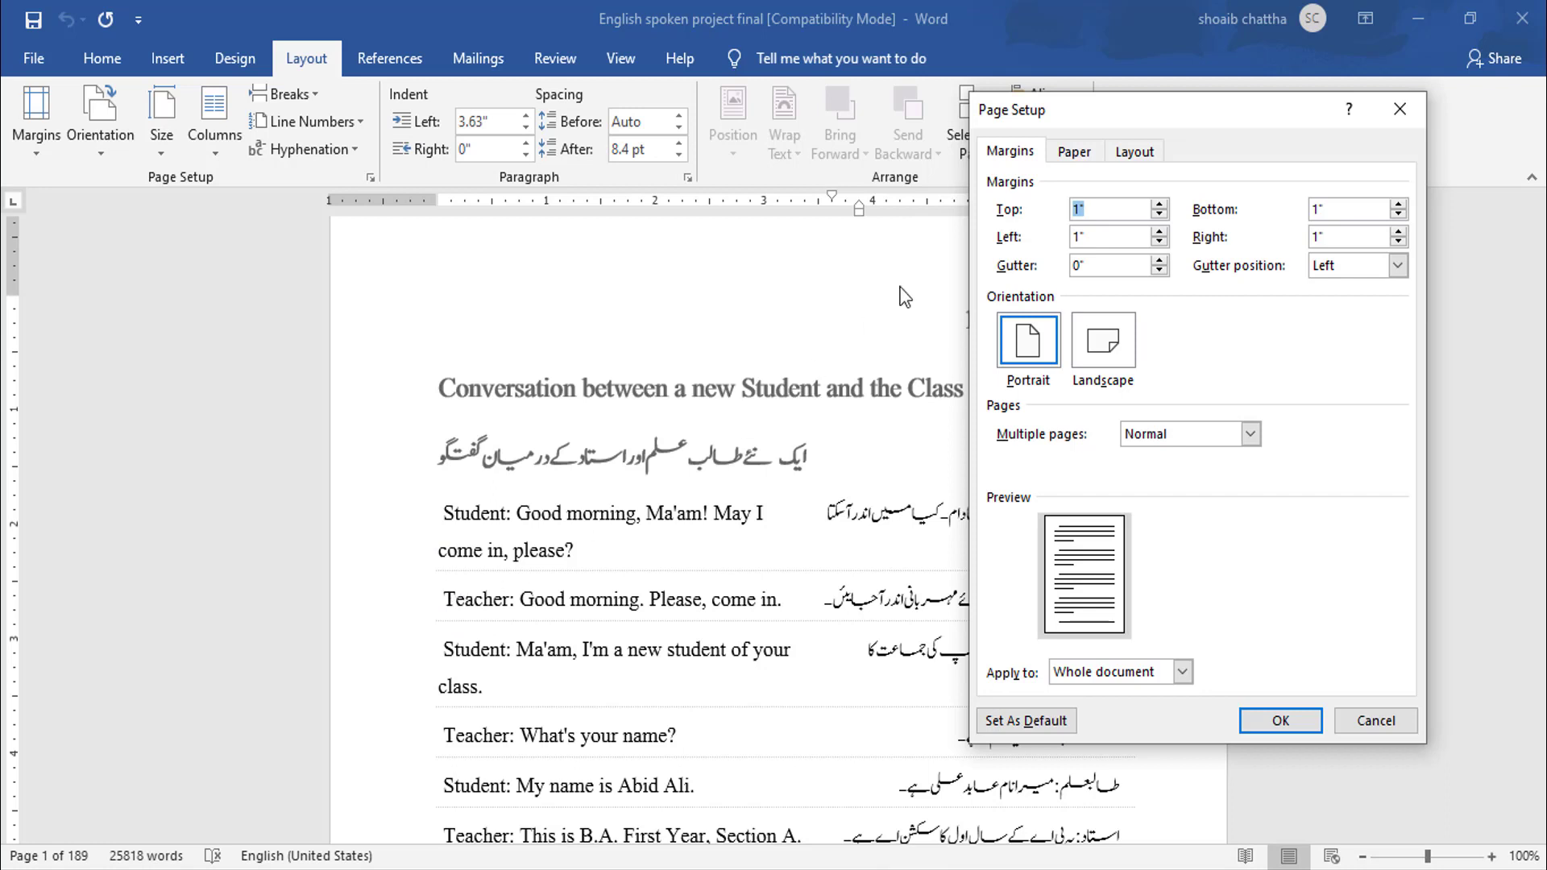
{"action": "left_click_drag", "start_coordinate": [1092, 121], "coordinate": [943, 68]}
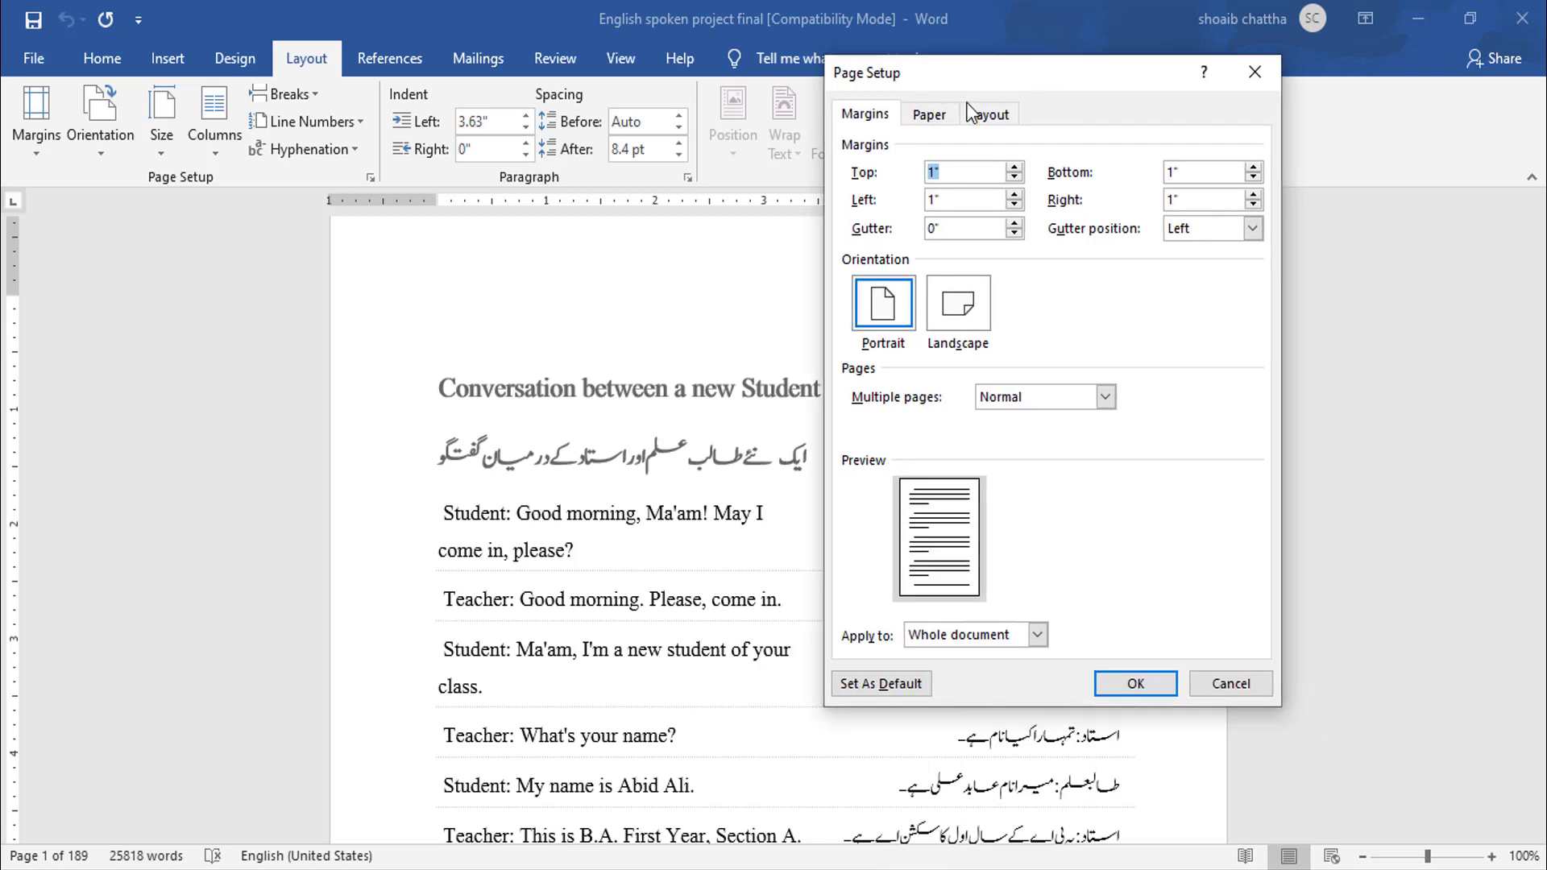
{"action": "left_click", "coordinate": [1014, 225]}
{"action": "left_click", "coordinate": [1014, 225]}
{"action": "left_click", "coordinate": [1014, 225]}
{"action": "left_click", "coordinate": [1014, 226]}
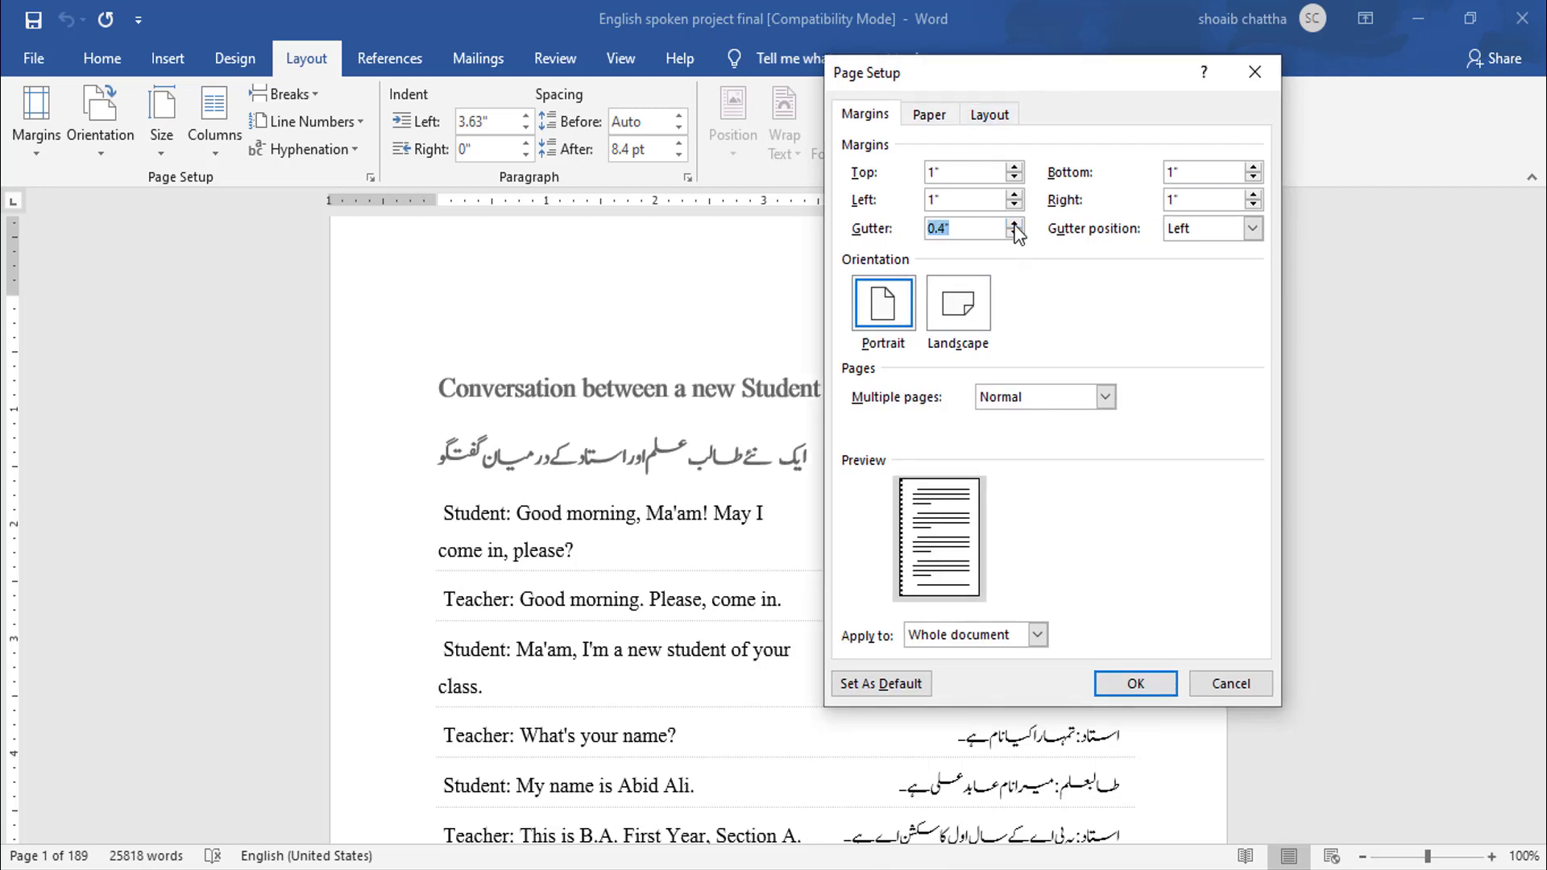
{"action": "left_click", "coordinate": [1014, 226]}
{"action": "left_click", "coordinate": [1014, 226]}
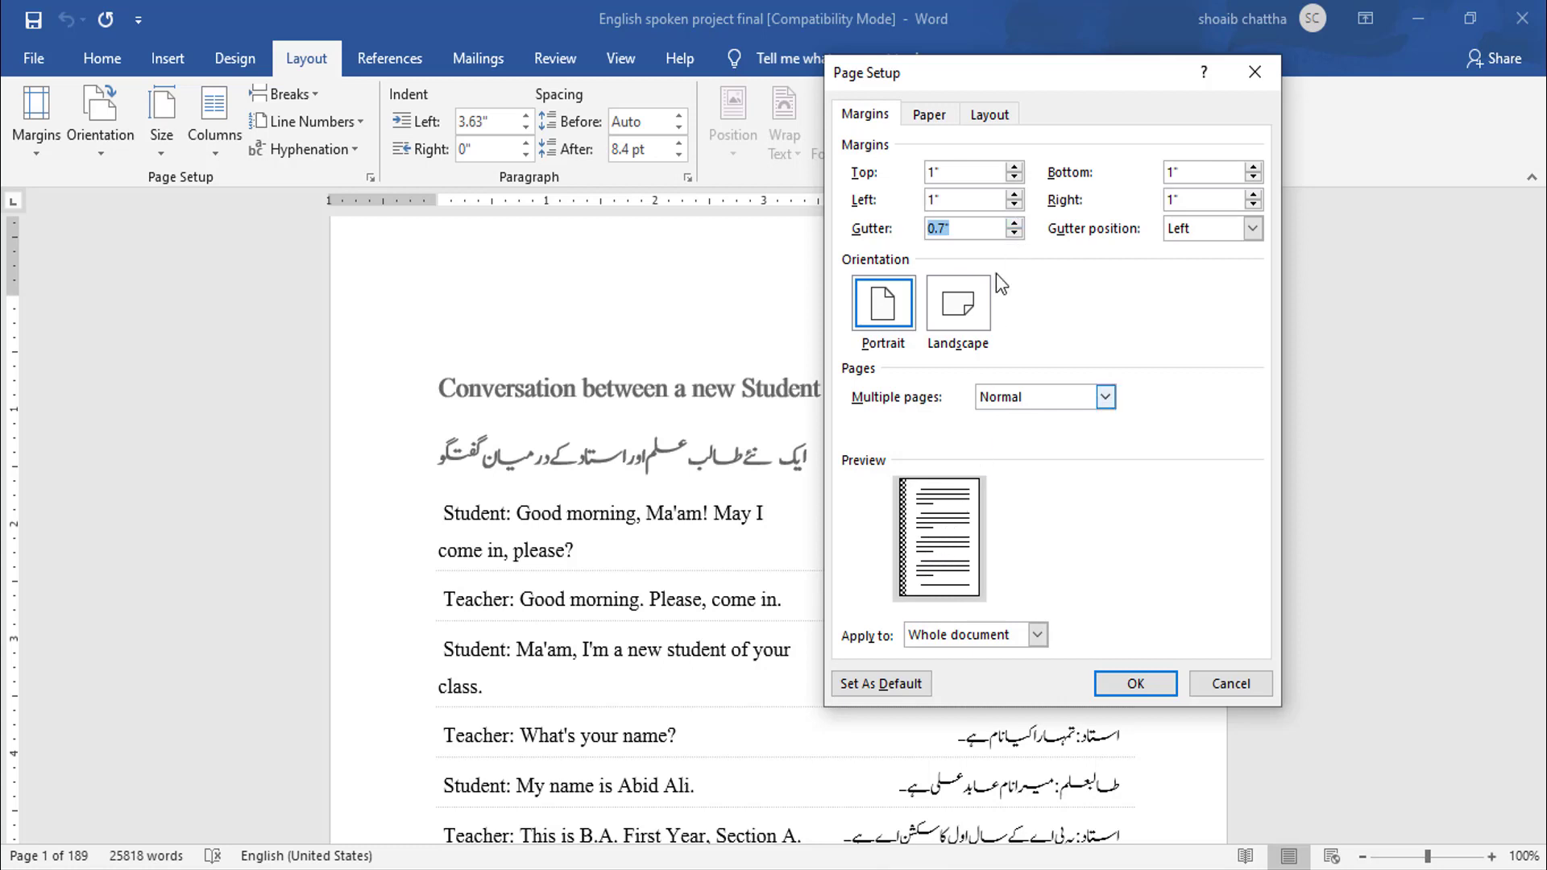
{"action": "left_click", "coordinate": [1014, 224]}
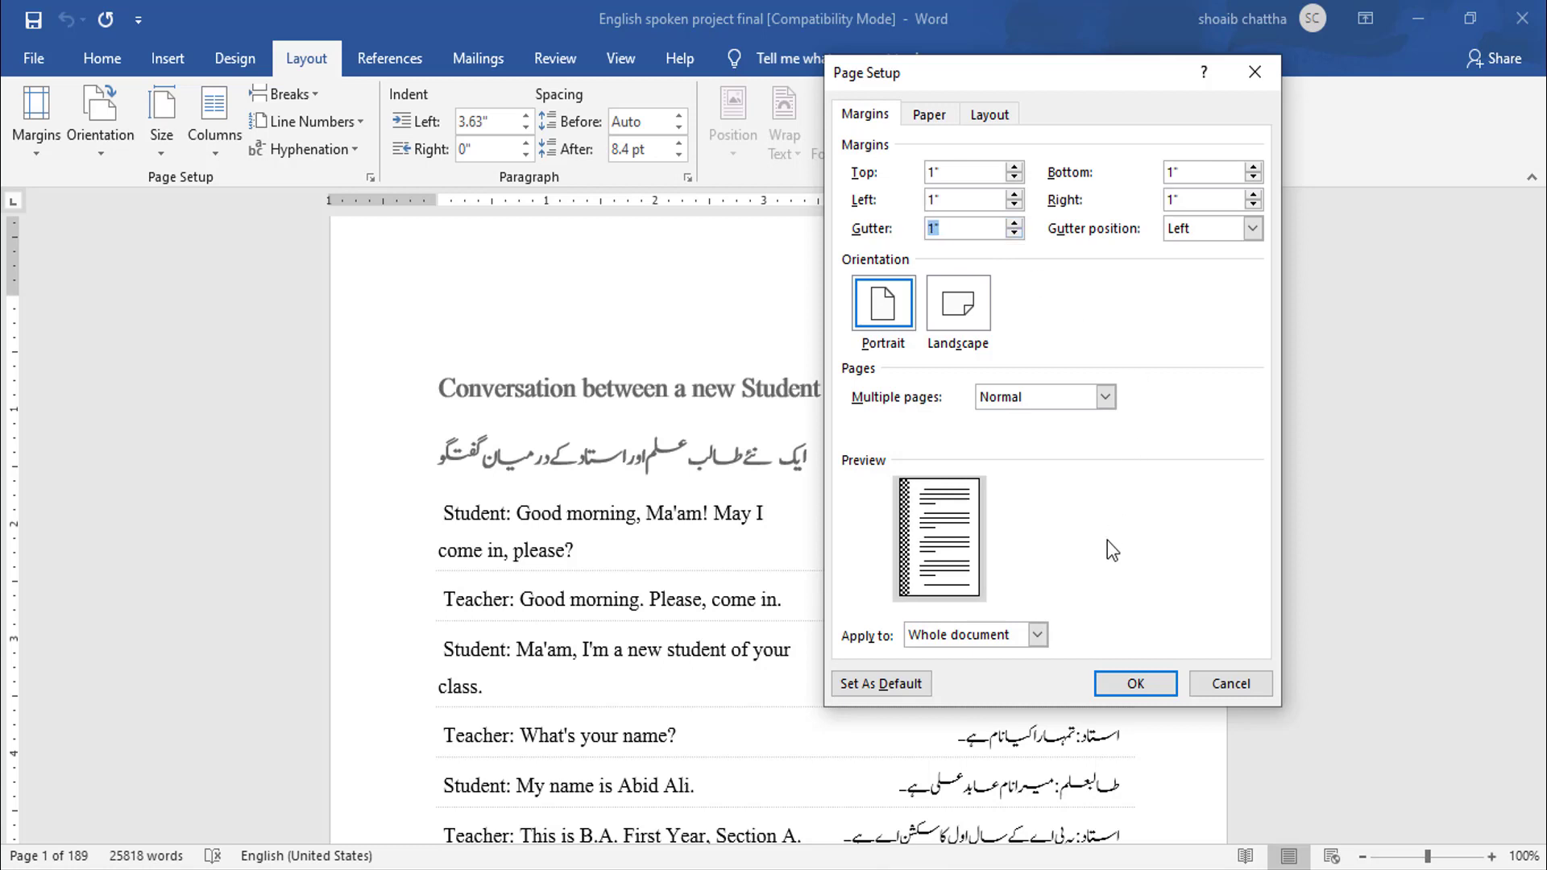
{"action": "left_click", "coordinate": [1139, 682]}
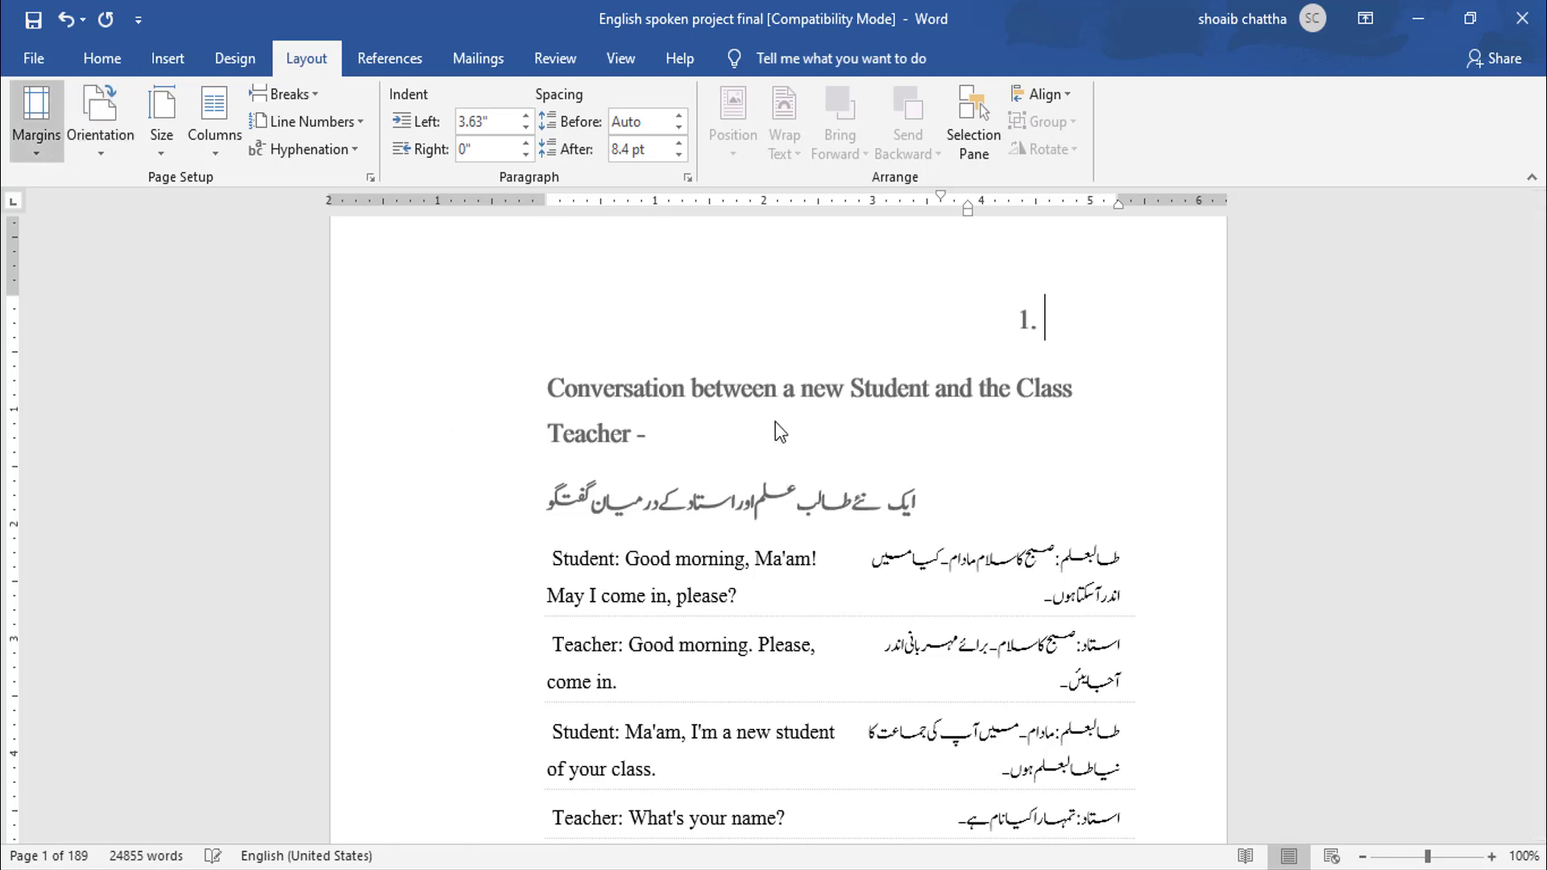
- Undo the 1" gutter change
{"action": "scroll", "coordinate": [777, 424], "scroll_direction": "down", "scroll_amount": 15}
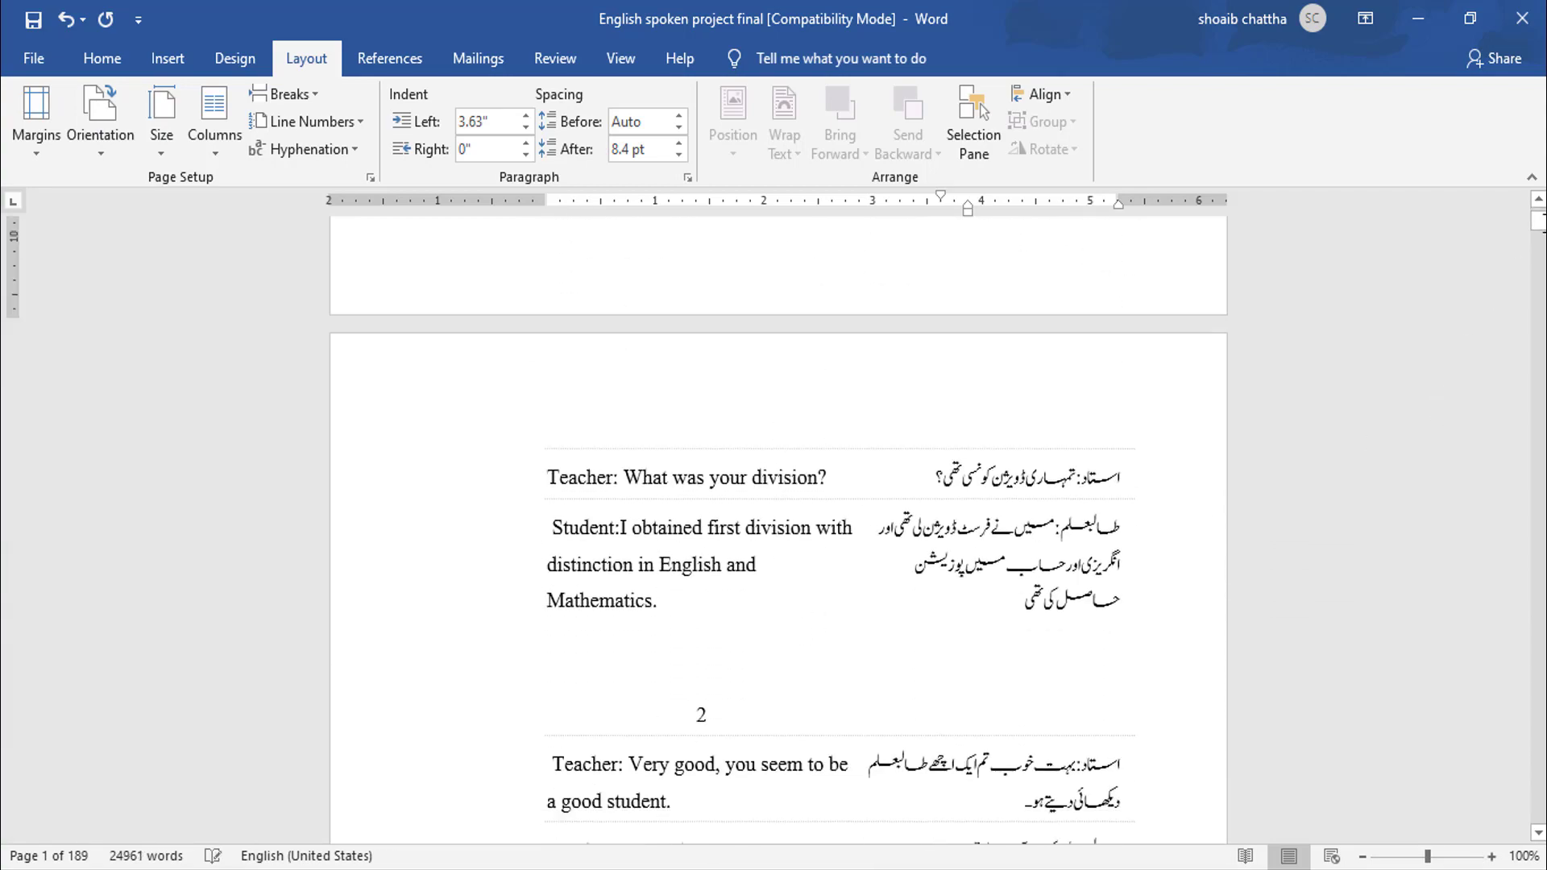
{"action": "mouse_move", "coordinate": [1539, 225]}
{"action": "left_mouse_down"}
{"action": "mouse_move", "coordinate": [1544, 262]}
{"action": "mouse_move", "coordinate": [1541, 214]}
{"action": "left_mouse_up"}
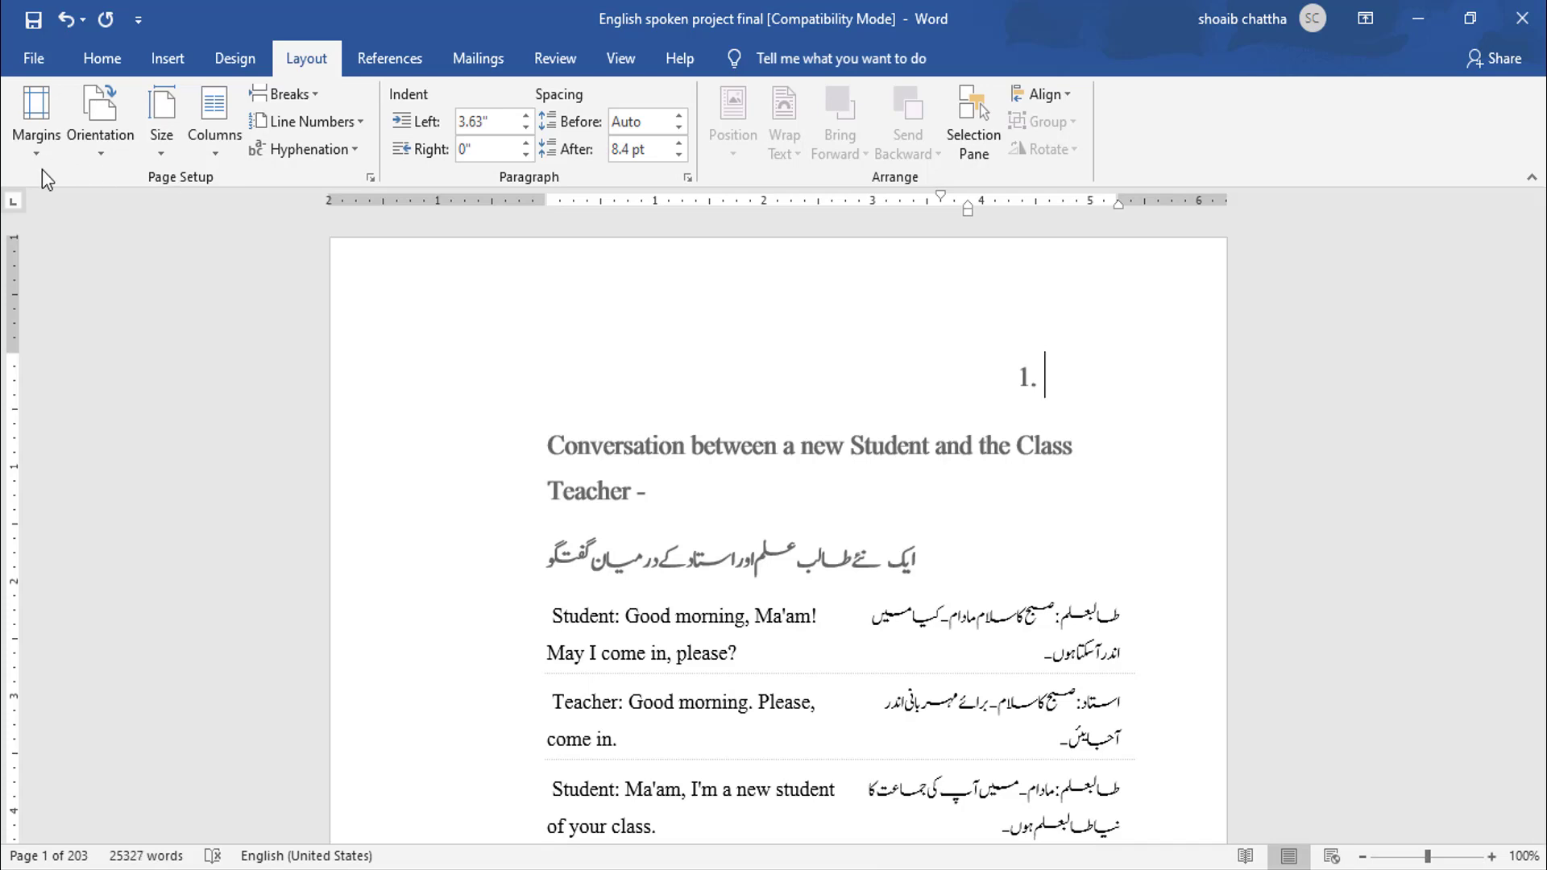
{"action": "key", "text": "ctrl+z"}
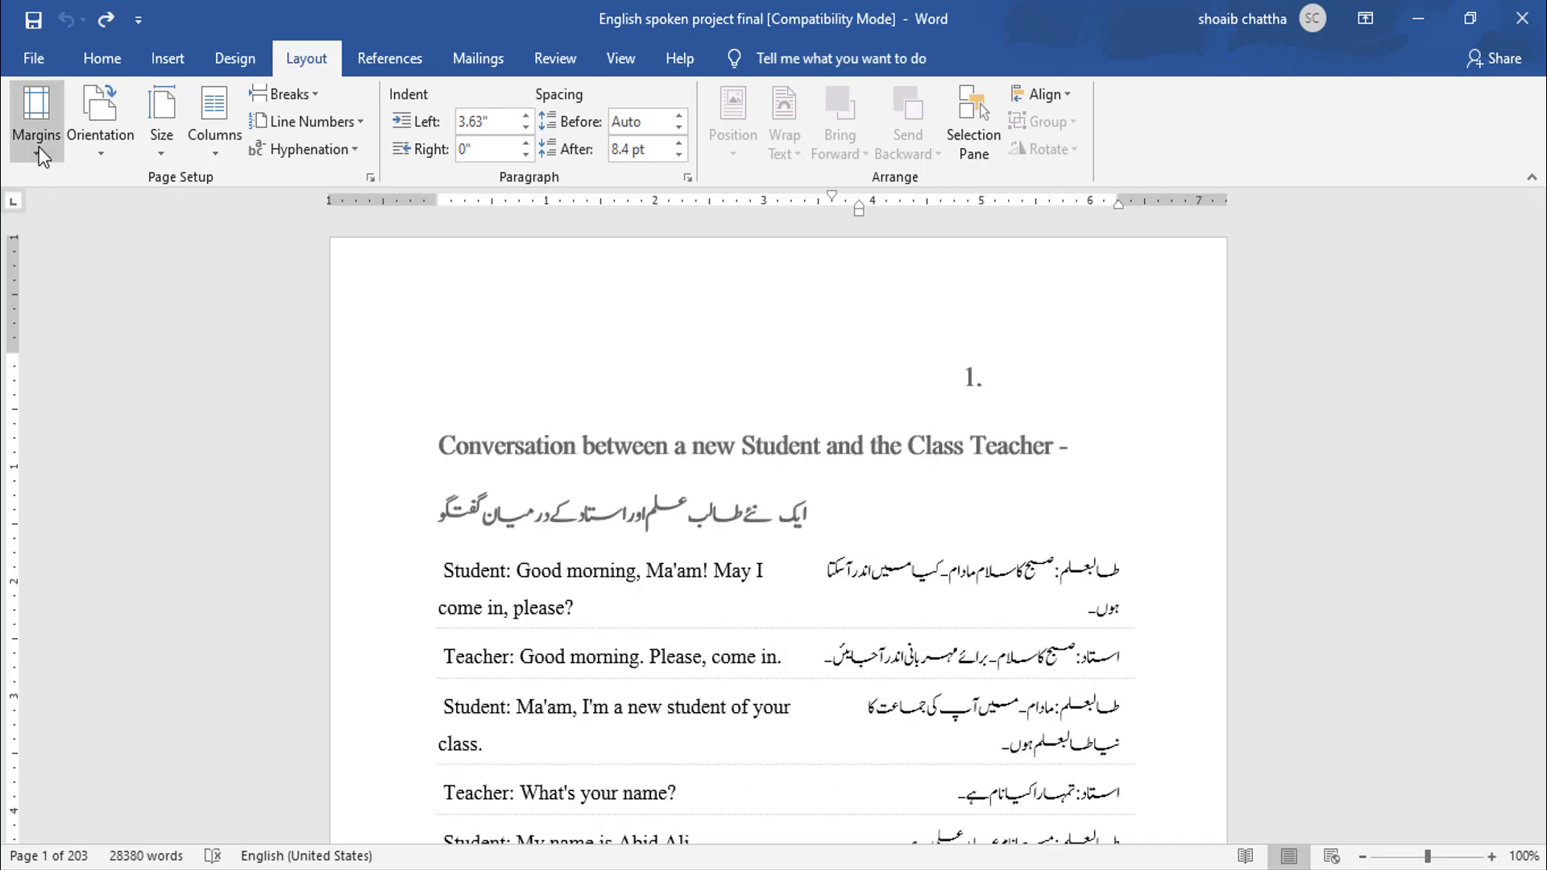
- Reopen the custom margins dialog and set the gutter to 0.5"
{"action": "left_click", "coordinate": [40, 148]}
{"action": "left_click", "coordinate": [85, 664]}
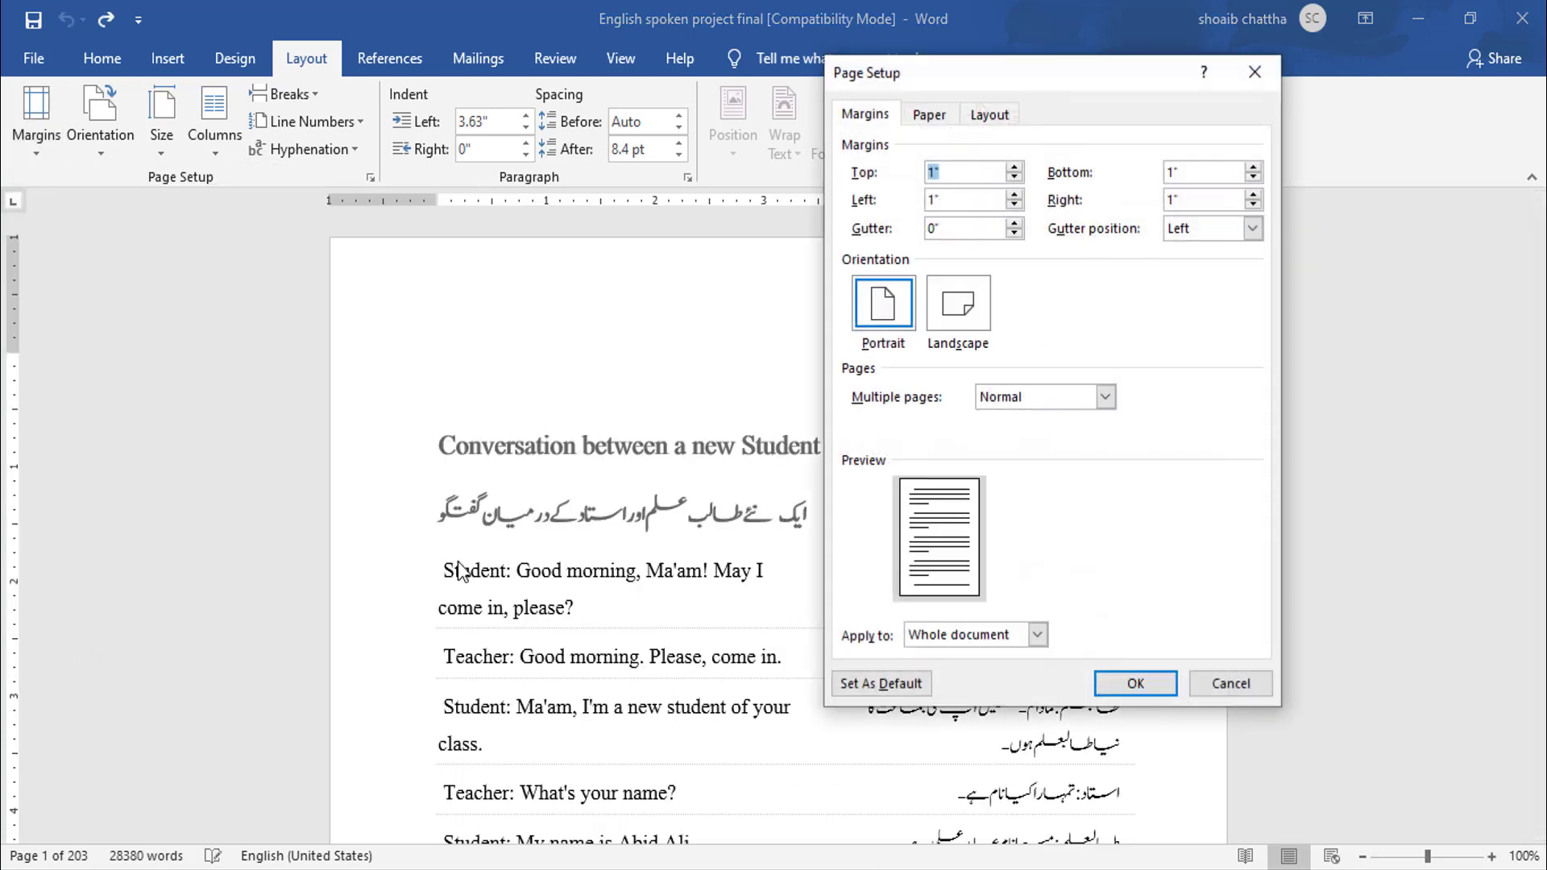
{"action": "left_click_drag", "start_coordinate": [1017, 79], "coordinate": [1051, 180]}
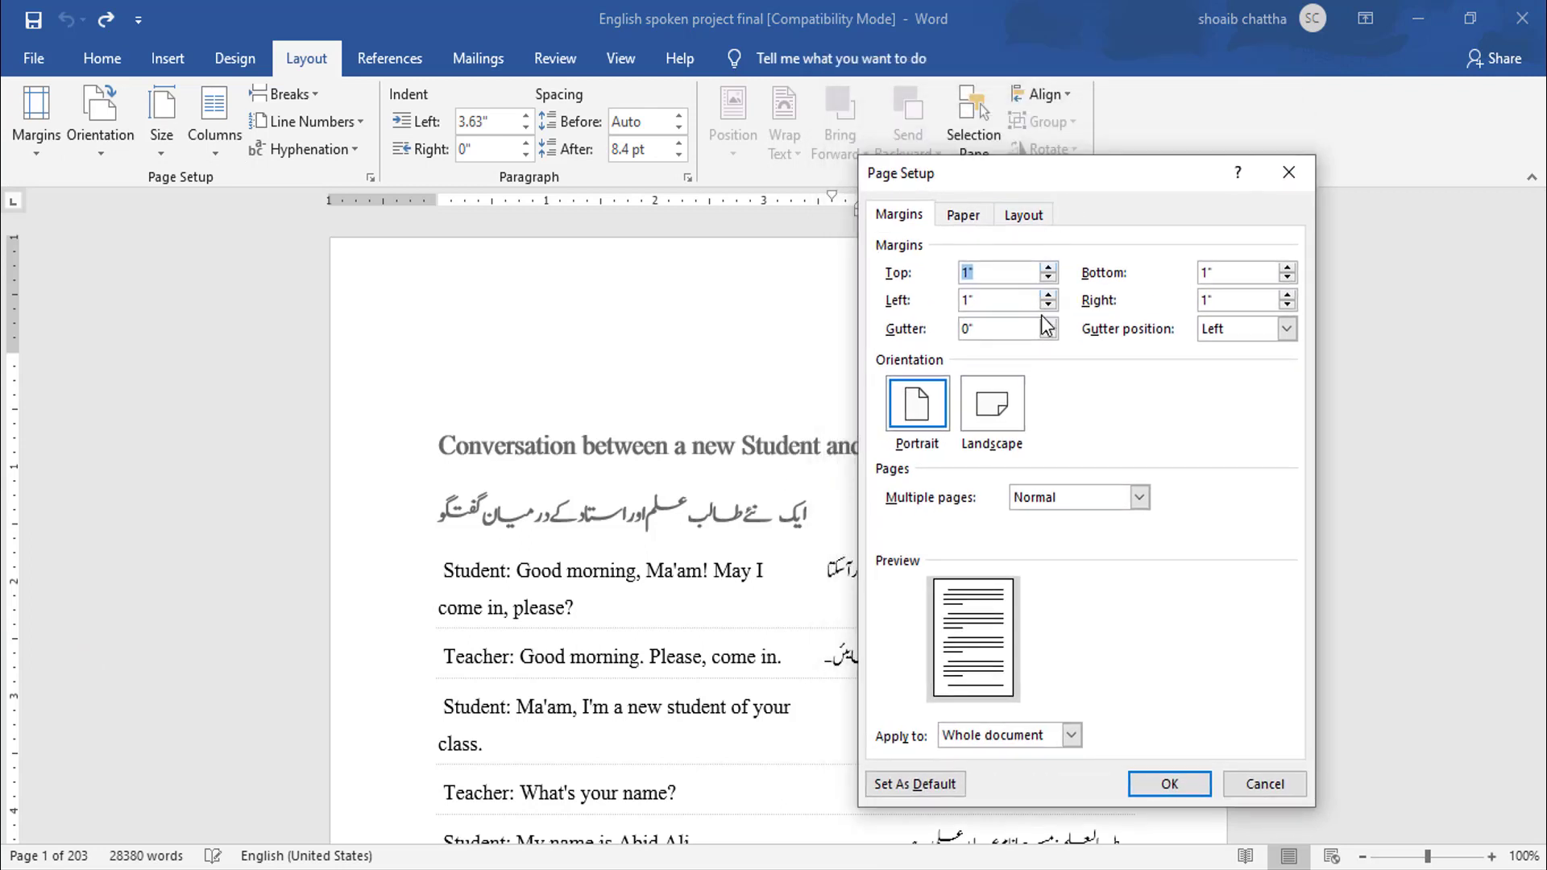
{"action": "left_click", "coordinate": [1048, 326]}
{"action": "left_click", "coordinate": [1048, 325]}
{"action": "left_click", "coordinate": [1048, 325]}
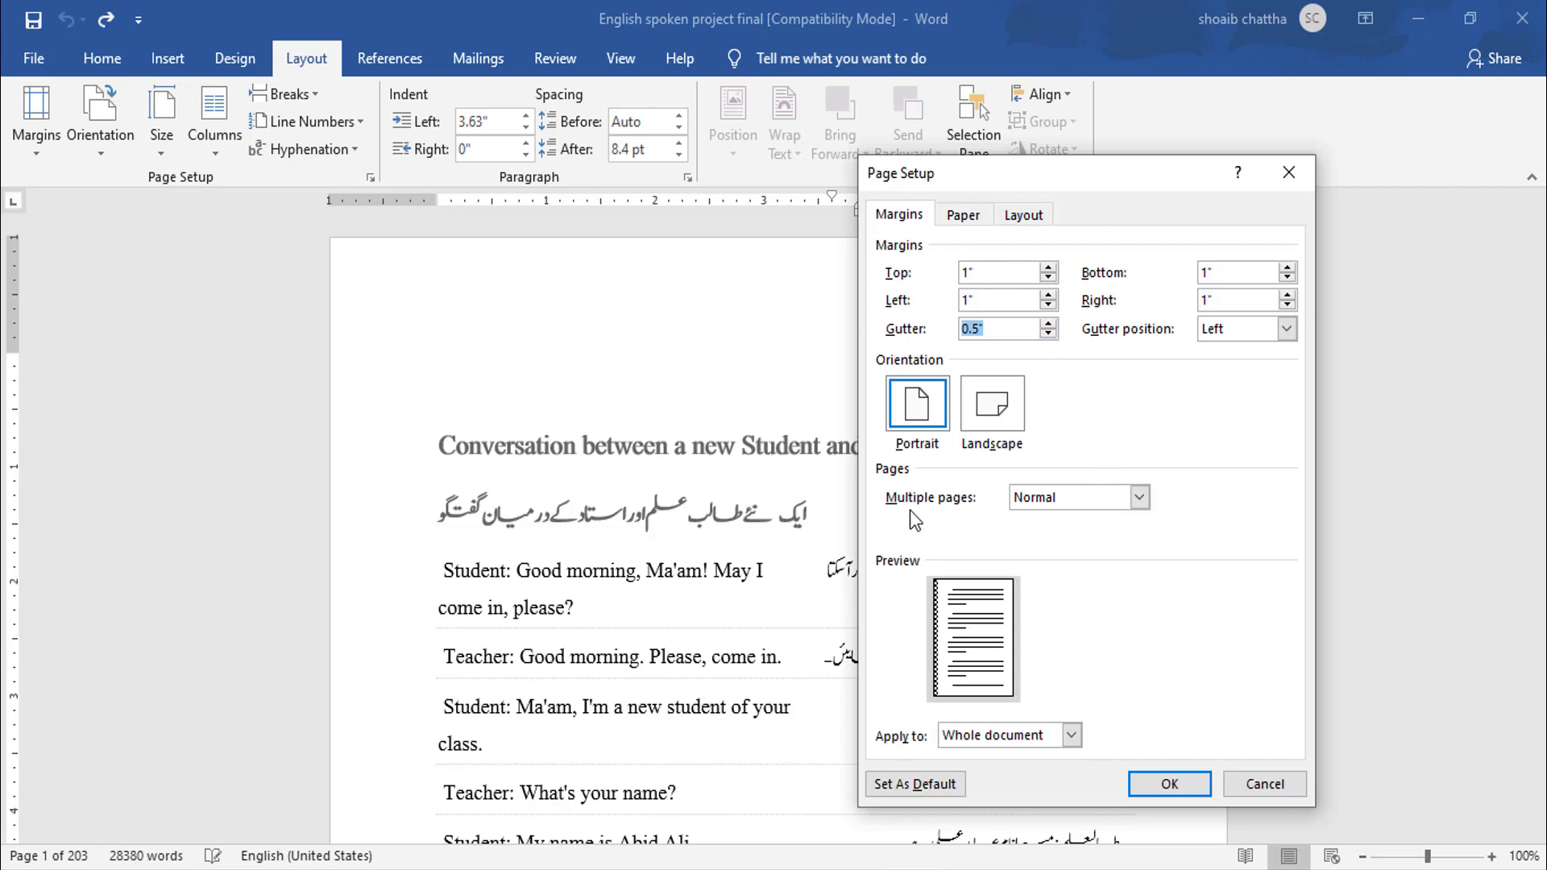
{"action": "left_click", "coordinate": [1138, 497]}
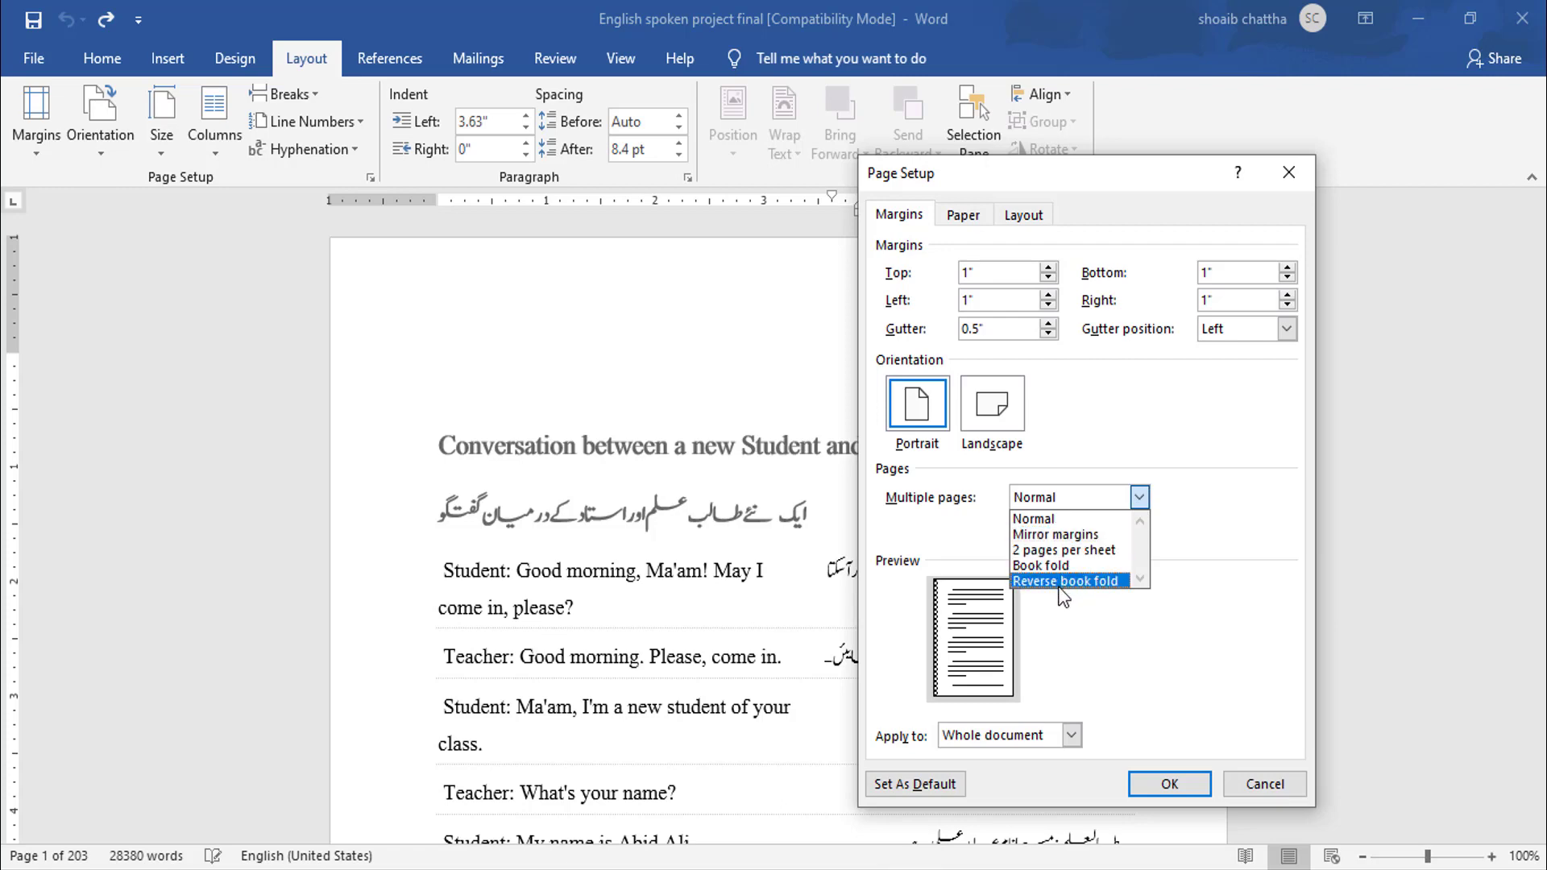
{"action": "left_click", "coordinate": [1200, 435]}
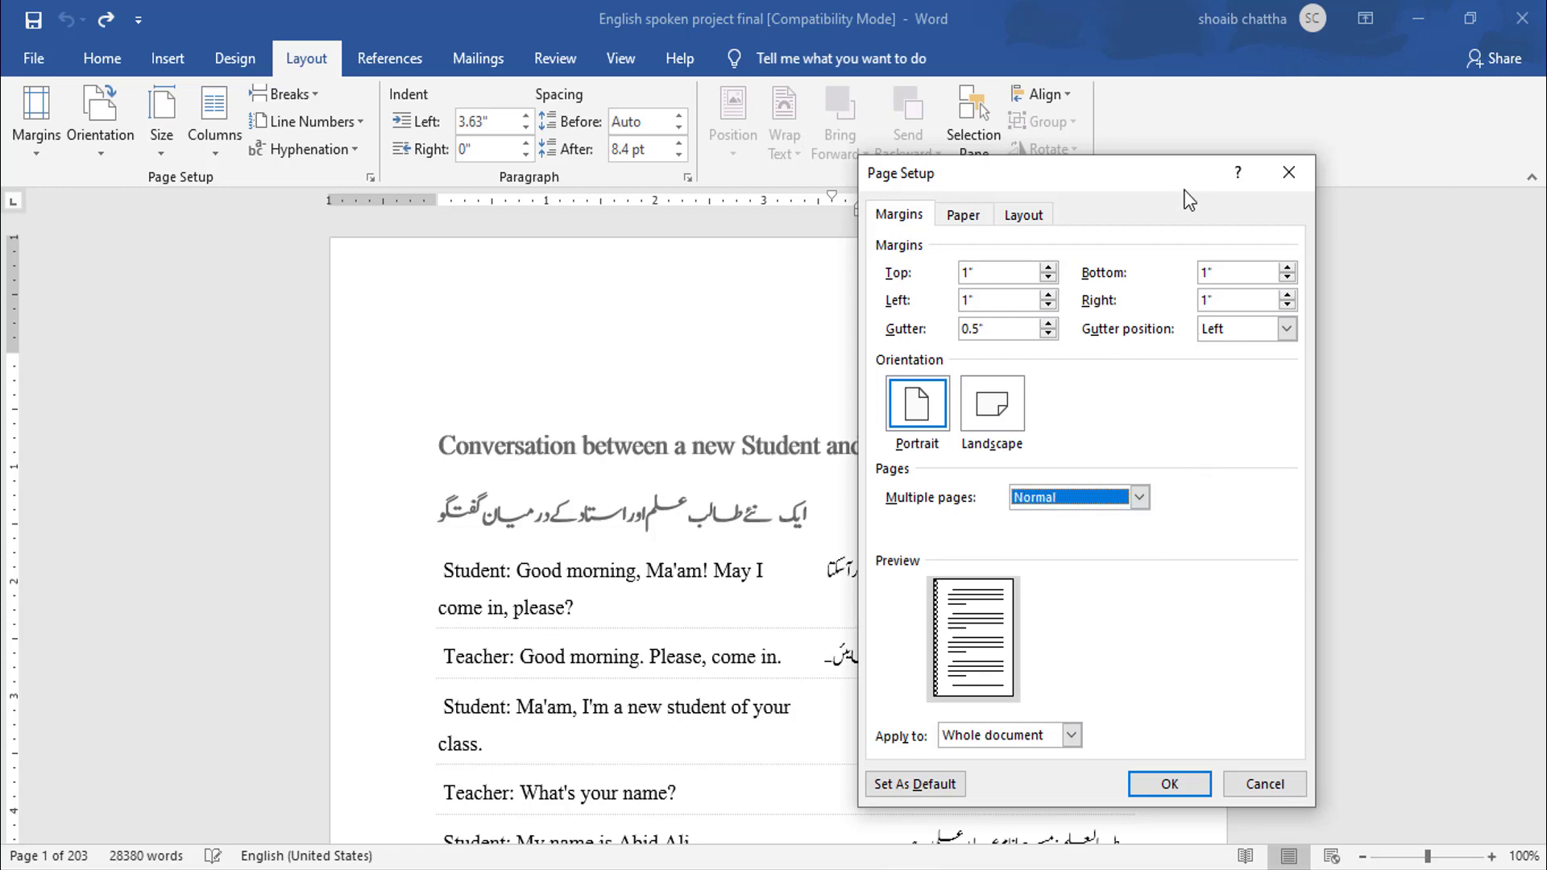
- Apply the margin settings from this point forward and confirm the dialog
{"action": "left_click_drag", "start_coordinate": [1155, 159], "coordinate": [1076, 71]}
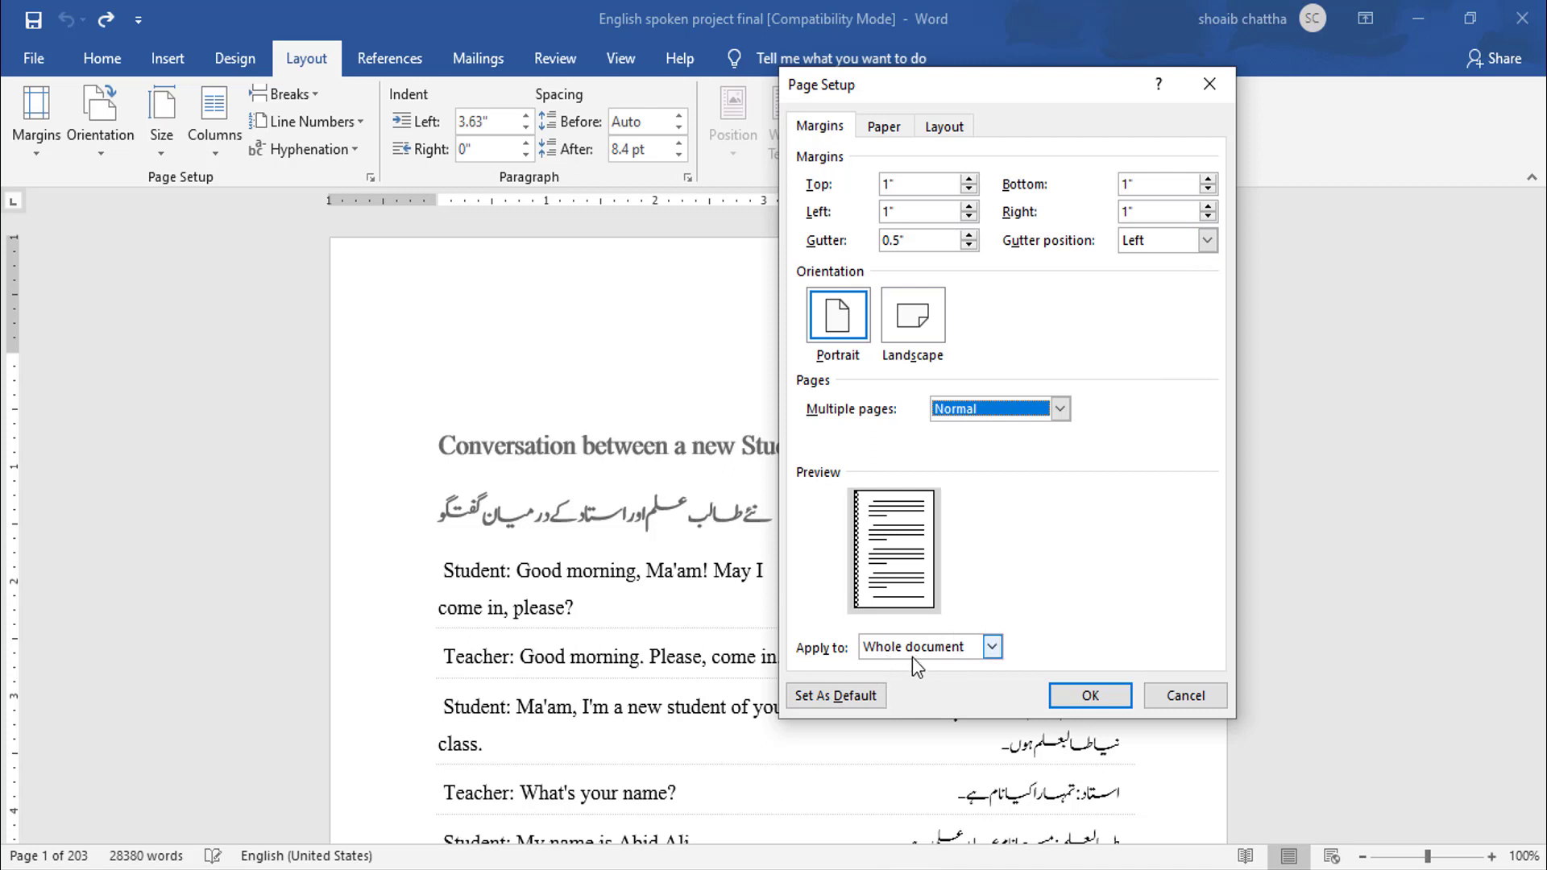
{"action": "left_click", "coordinate": [999, 648]}
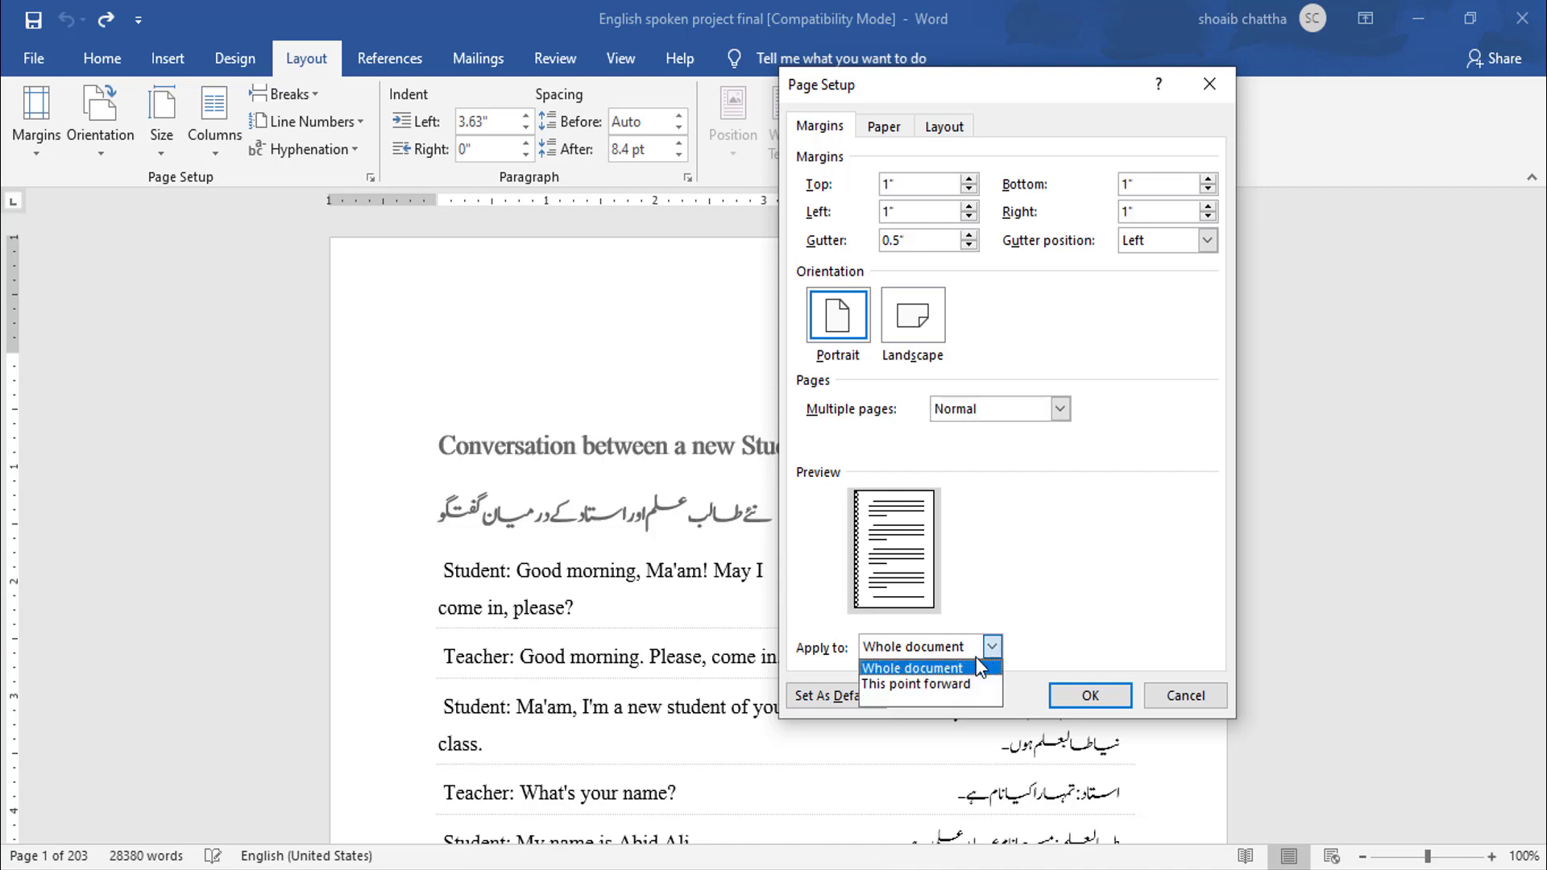
{"action": "left_click", "coordinate": [938, 684]}
{"action": "left_click", "coordinate": [1068, 699]}
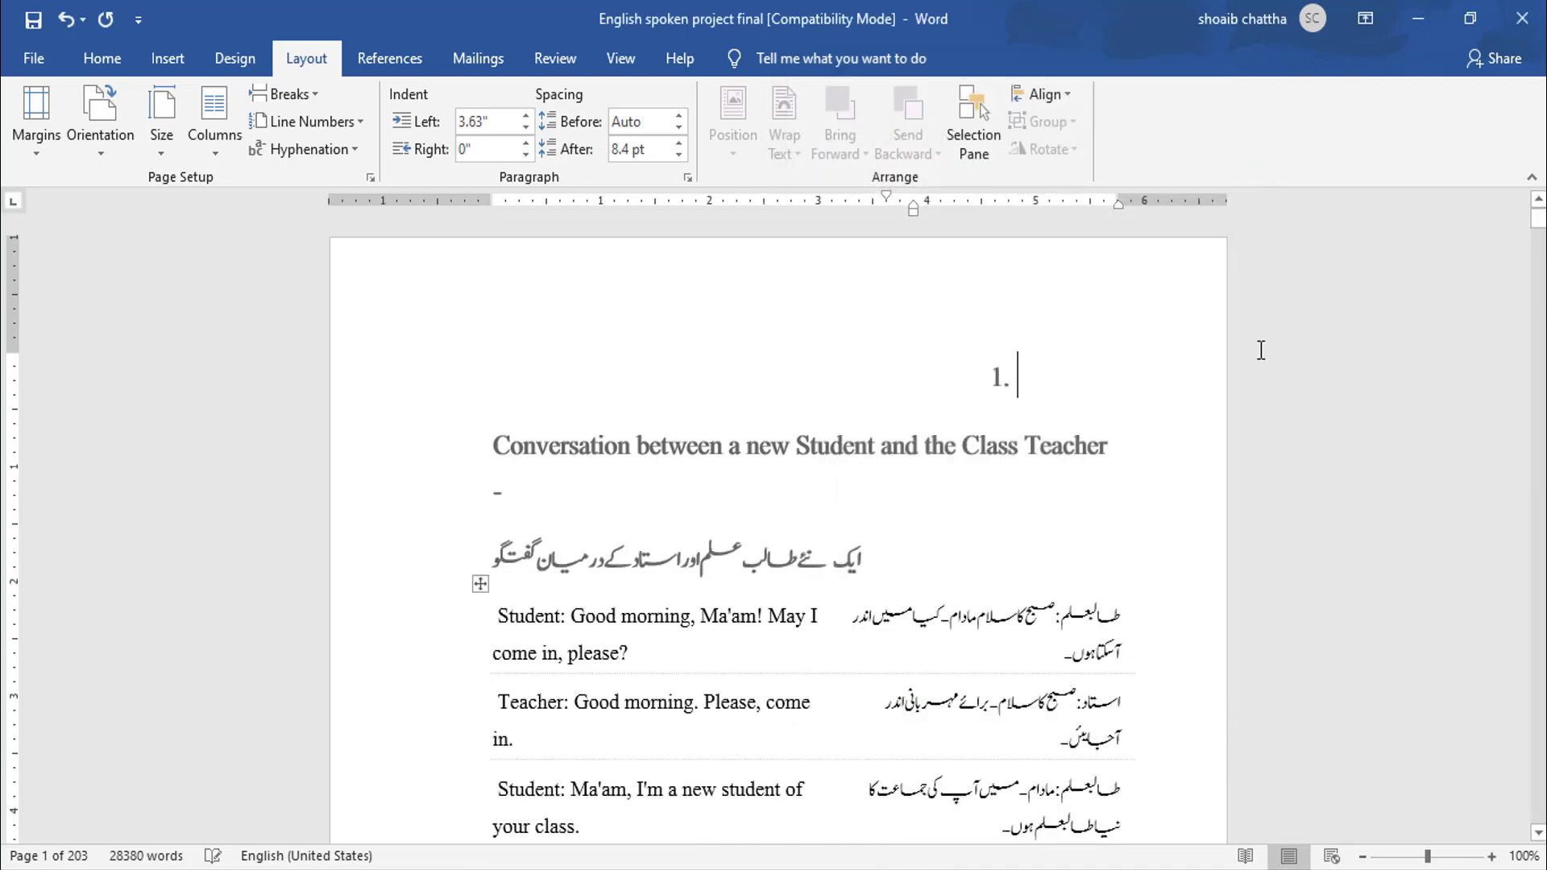
- Undo the gutter applied from this point forward
{"action": "left_click_drag", "start_coordinate": [1534, 237], "coordinate": [1531, 258]}
{"action": "scroll", "coordinate": [986, 455], "scroll_direction": "down", "scroll_amount": 5}
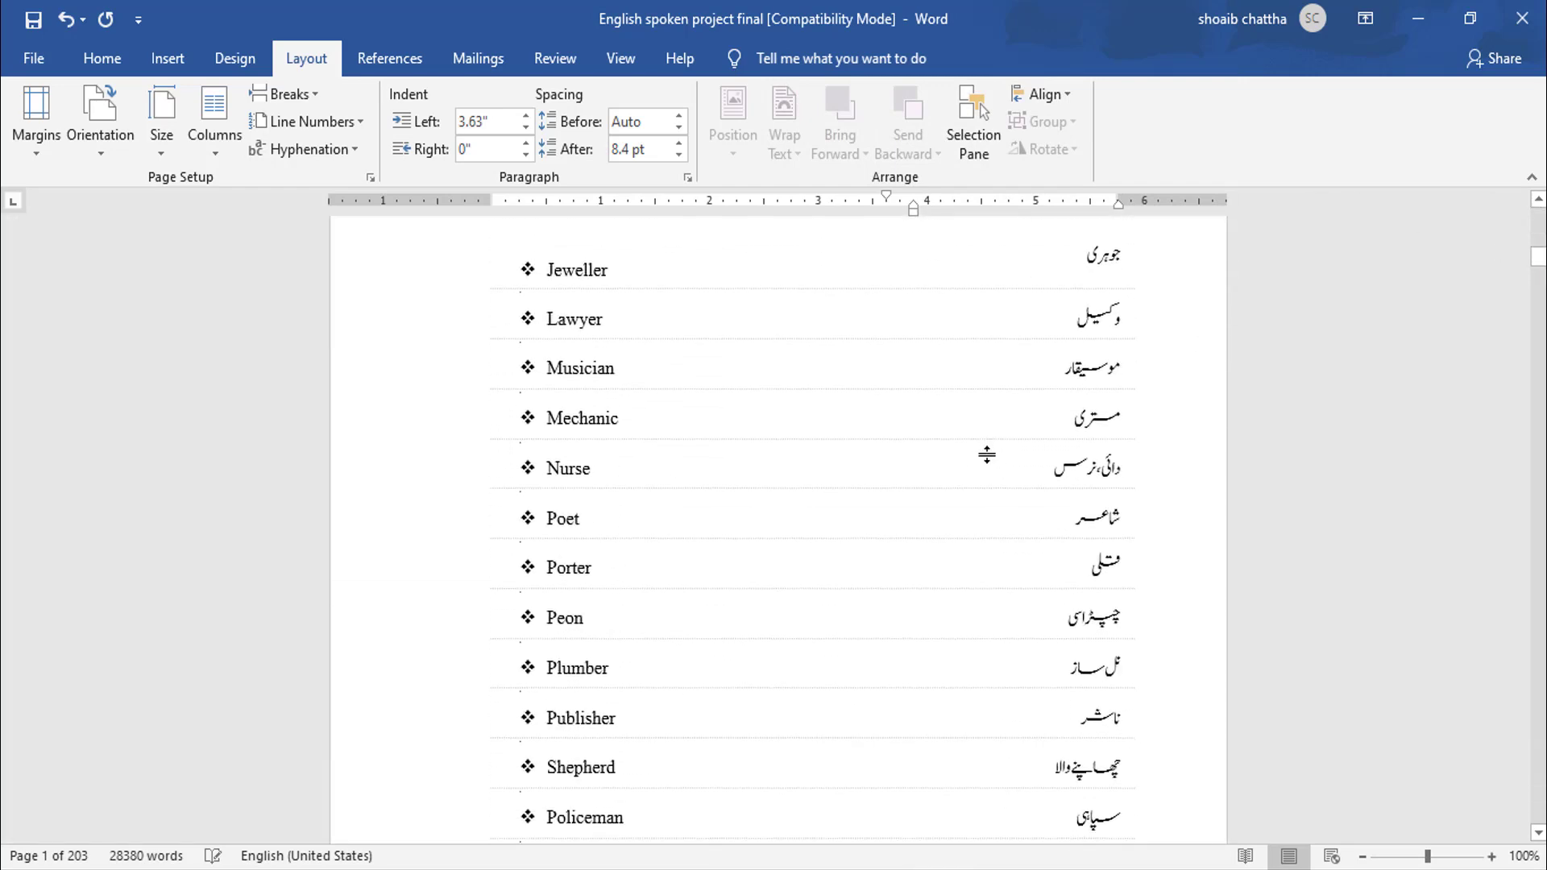
{"action": "scroll", "coordinate": [986, 455], "scroll_direction": "up", "scroll_amount": 5}
{"action": "key", "text": "ctrl+z"}
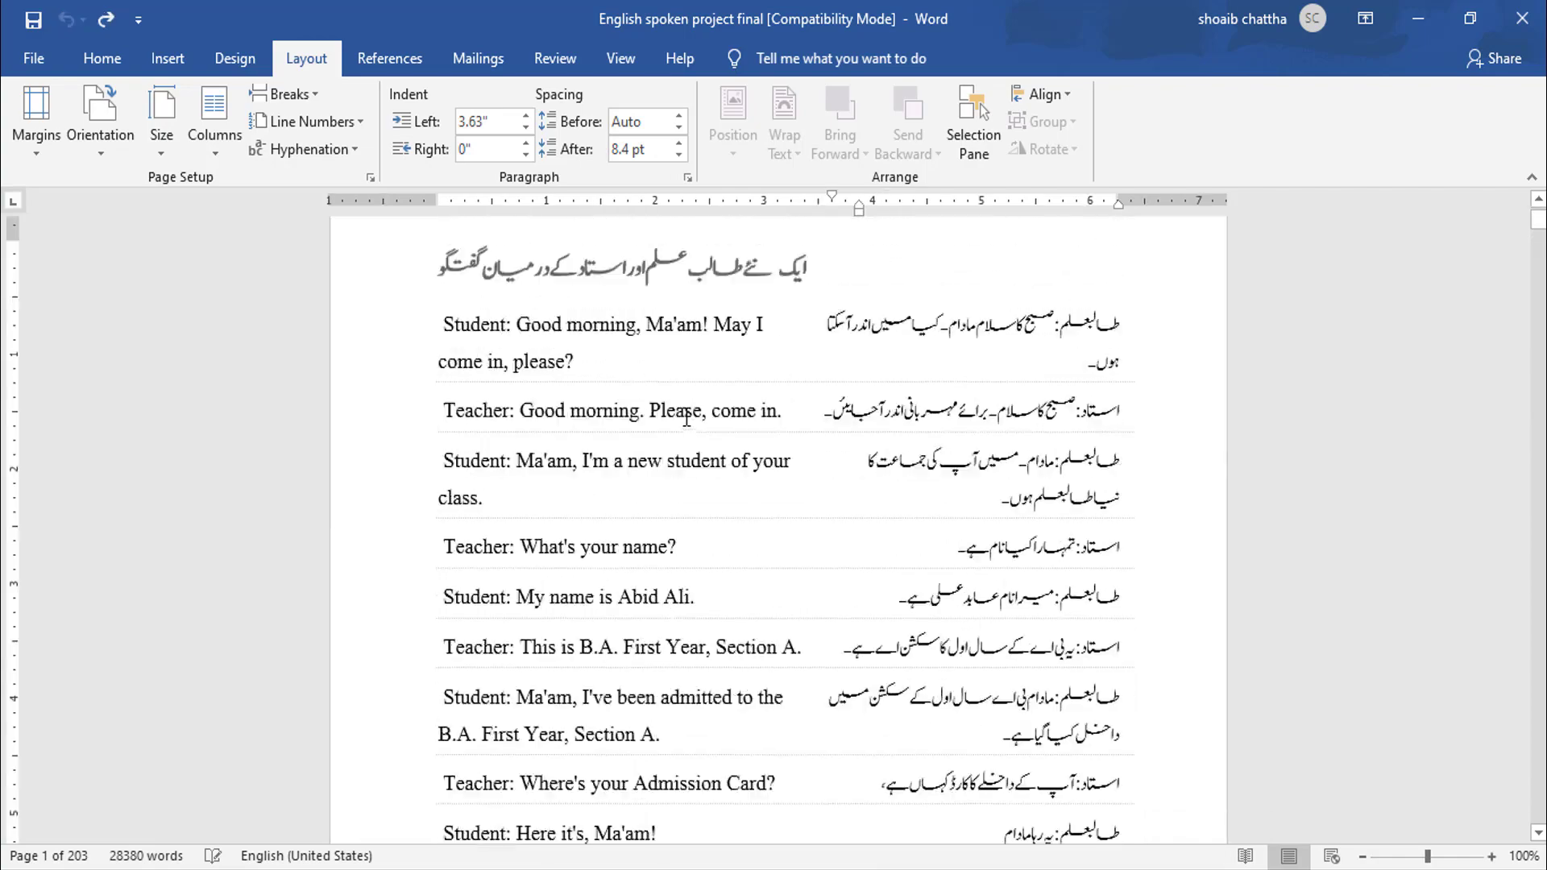
- Place the cursor at the top of page 2 and open the custom margins dialog
{"action": "scroll", "coordinate": [734, 451], "scroll_direction": "down", "scroll_amount": 10}
{"action": "scroll", "coordinate": [733, 459], "scroll_direction": "down", "scroll_amount": 1}
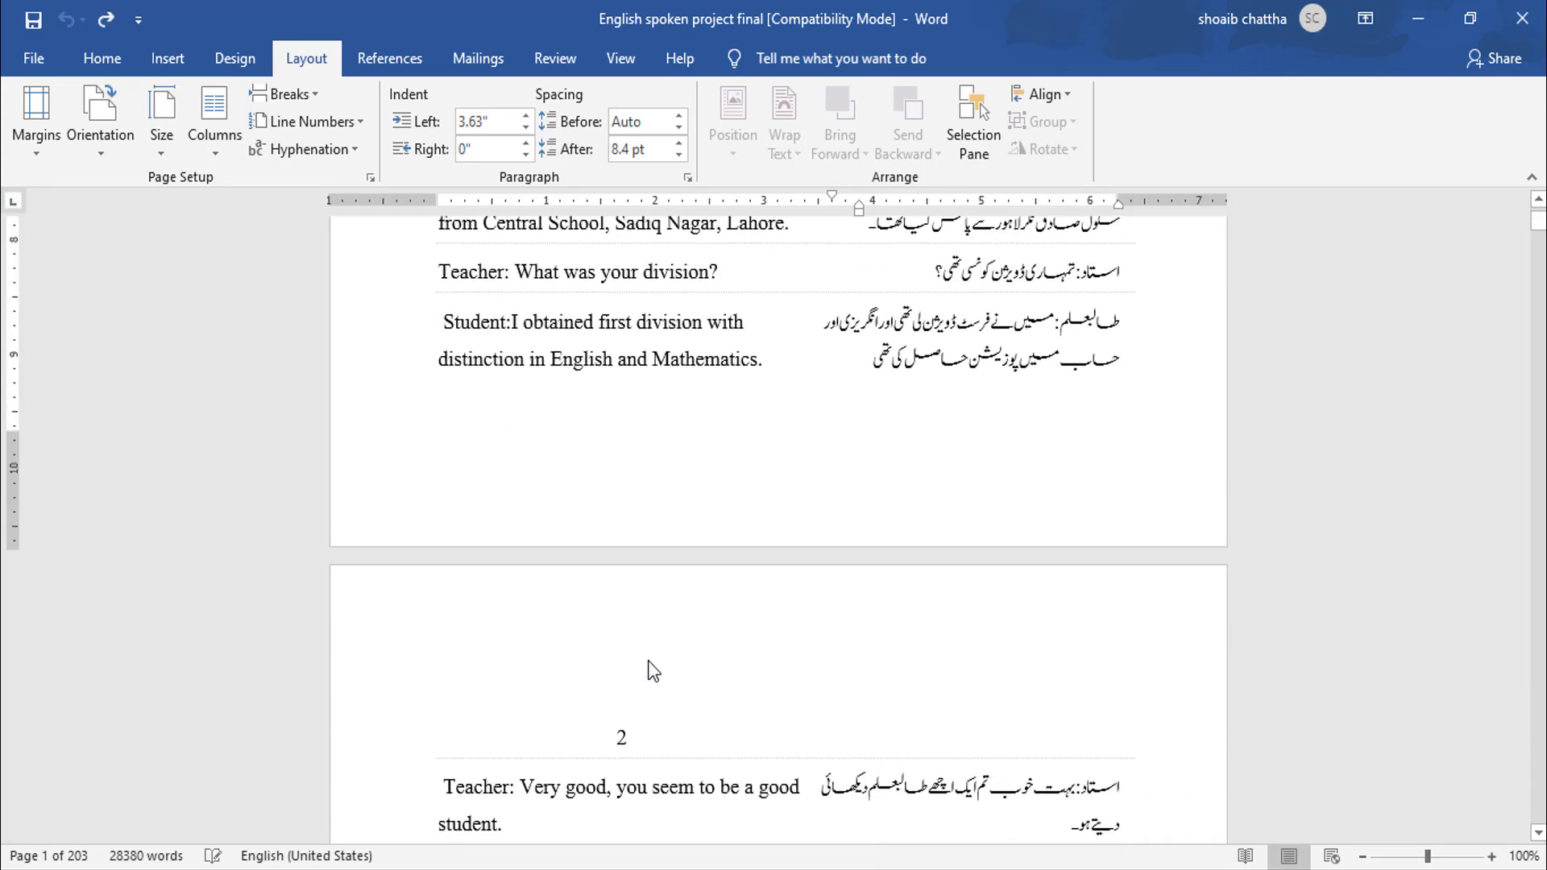
{"action": "left_click", "coordinate": [648, 693]}
{"action": "left_click", "coordinate": [37, 153]}
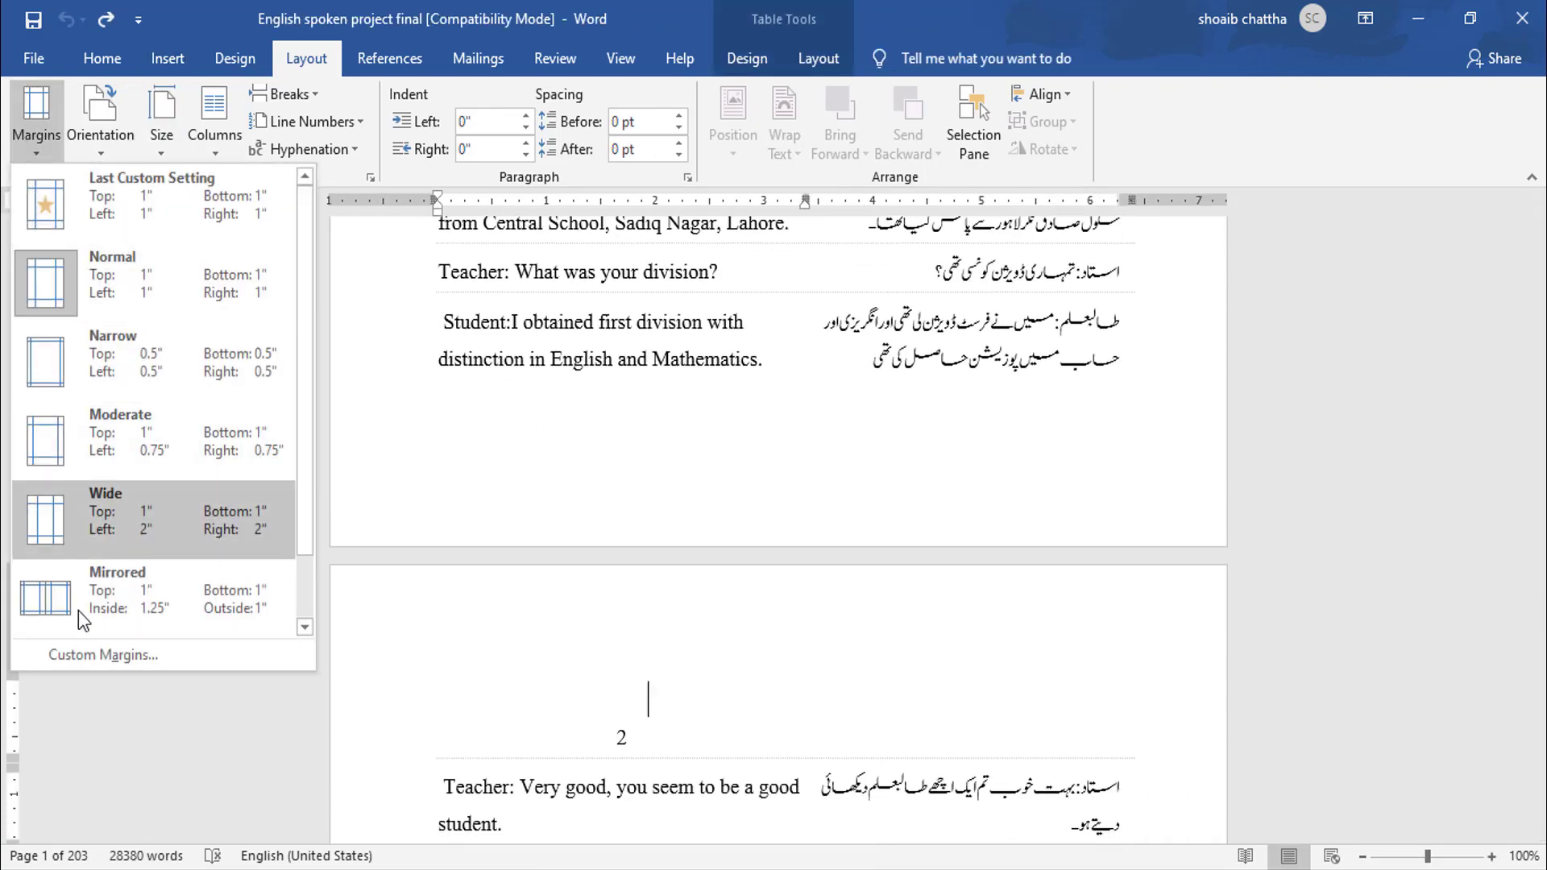
{"action": "left_click", "coordinate": [93, 653]}
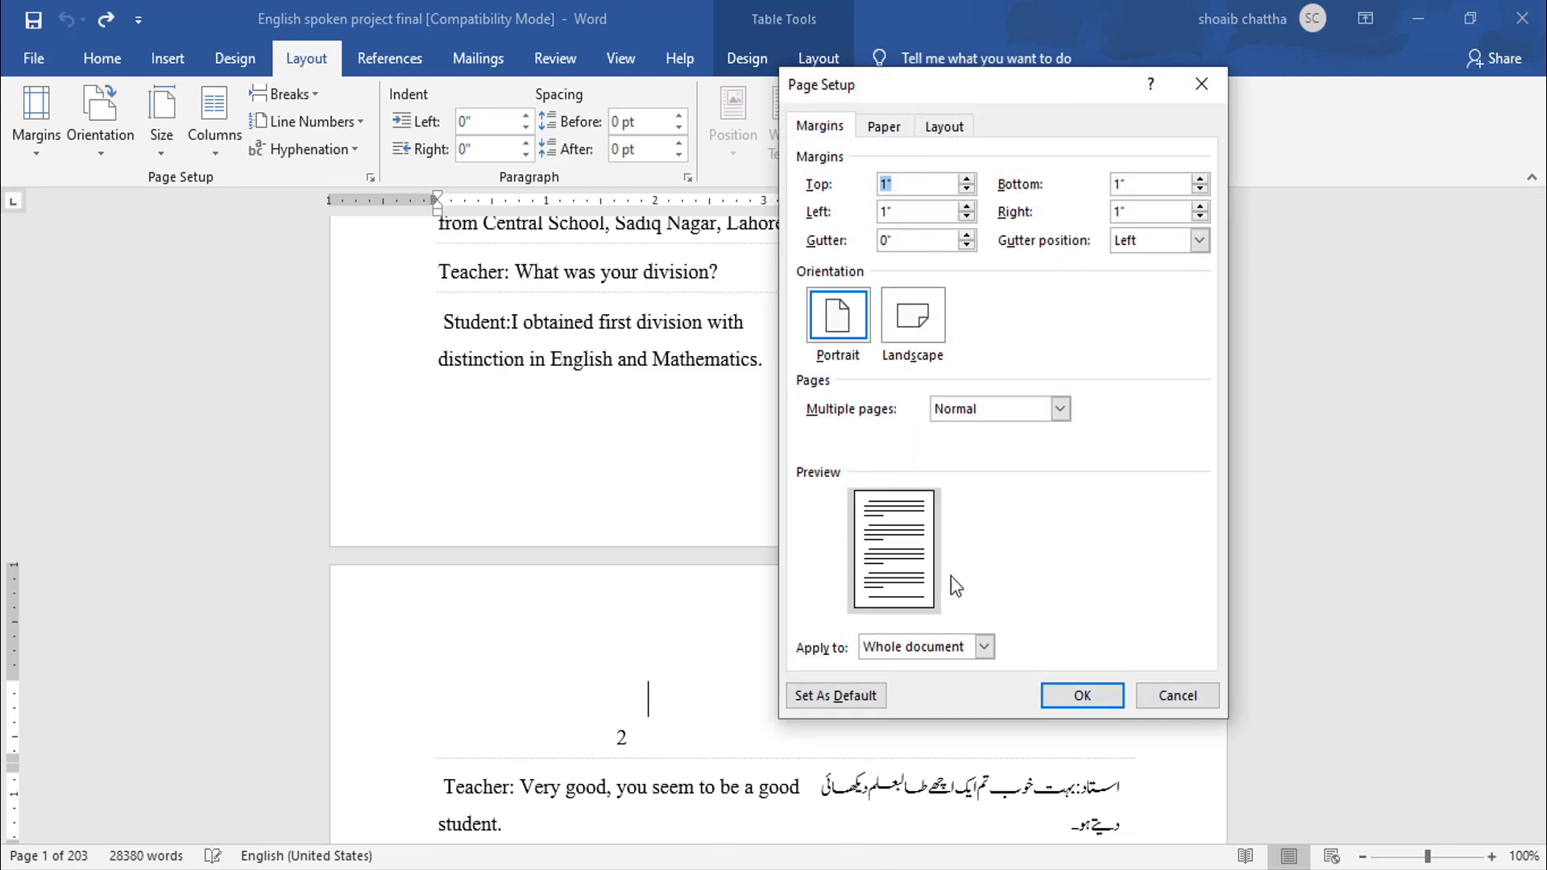
- Set the gutter to 0.5" and apply the margin settings to the selected text only
{"action": "left_click", "coordinate": [967, 234]}
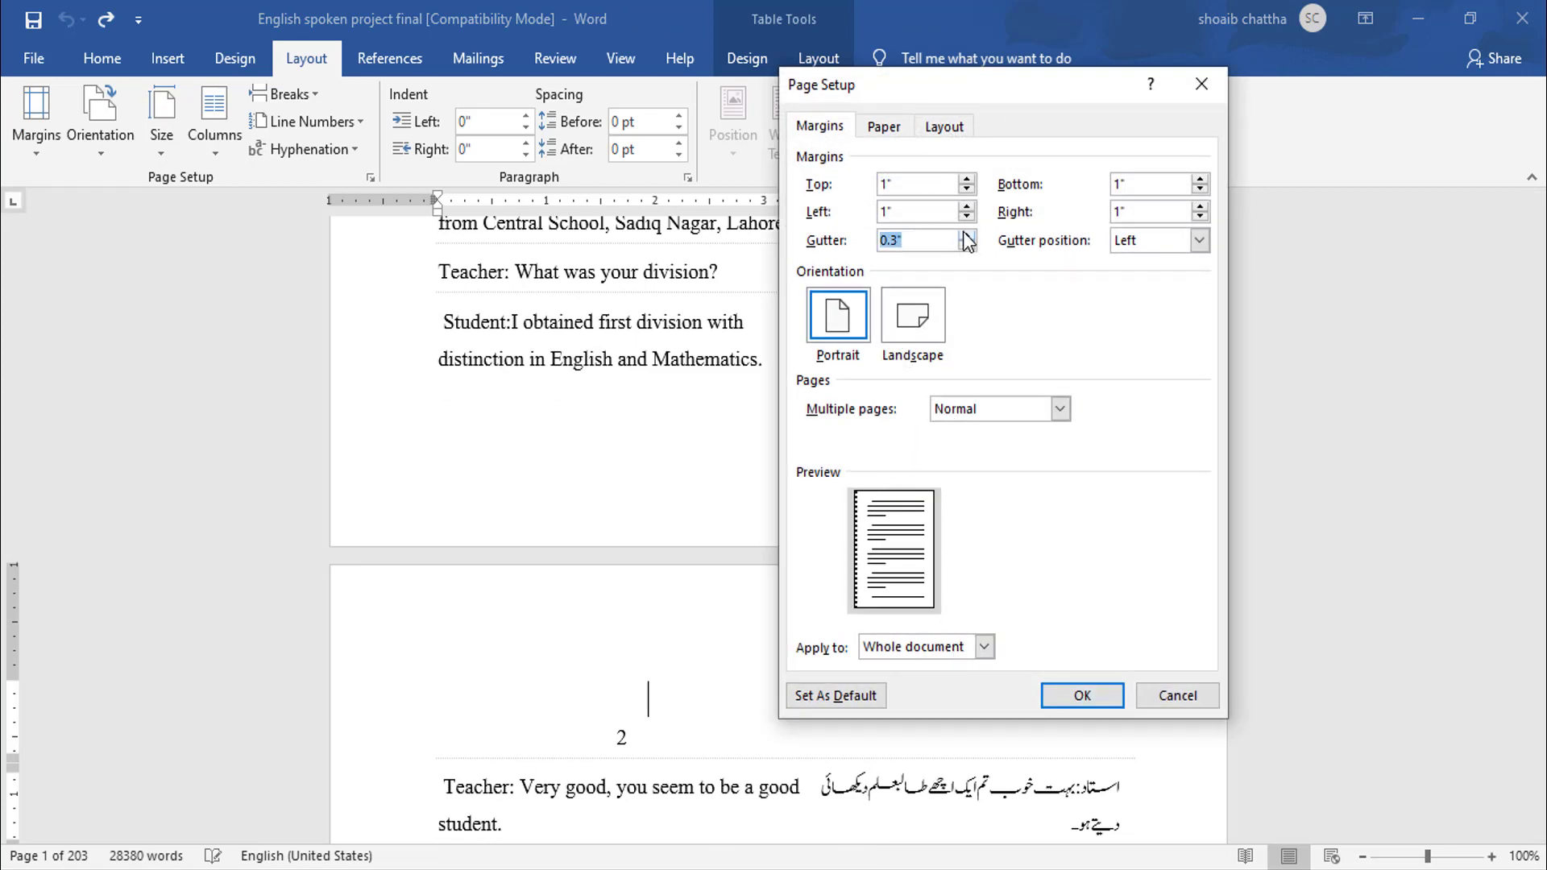
{"action": "left_click", "coordinate": [983, 646]}
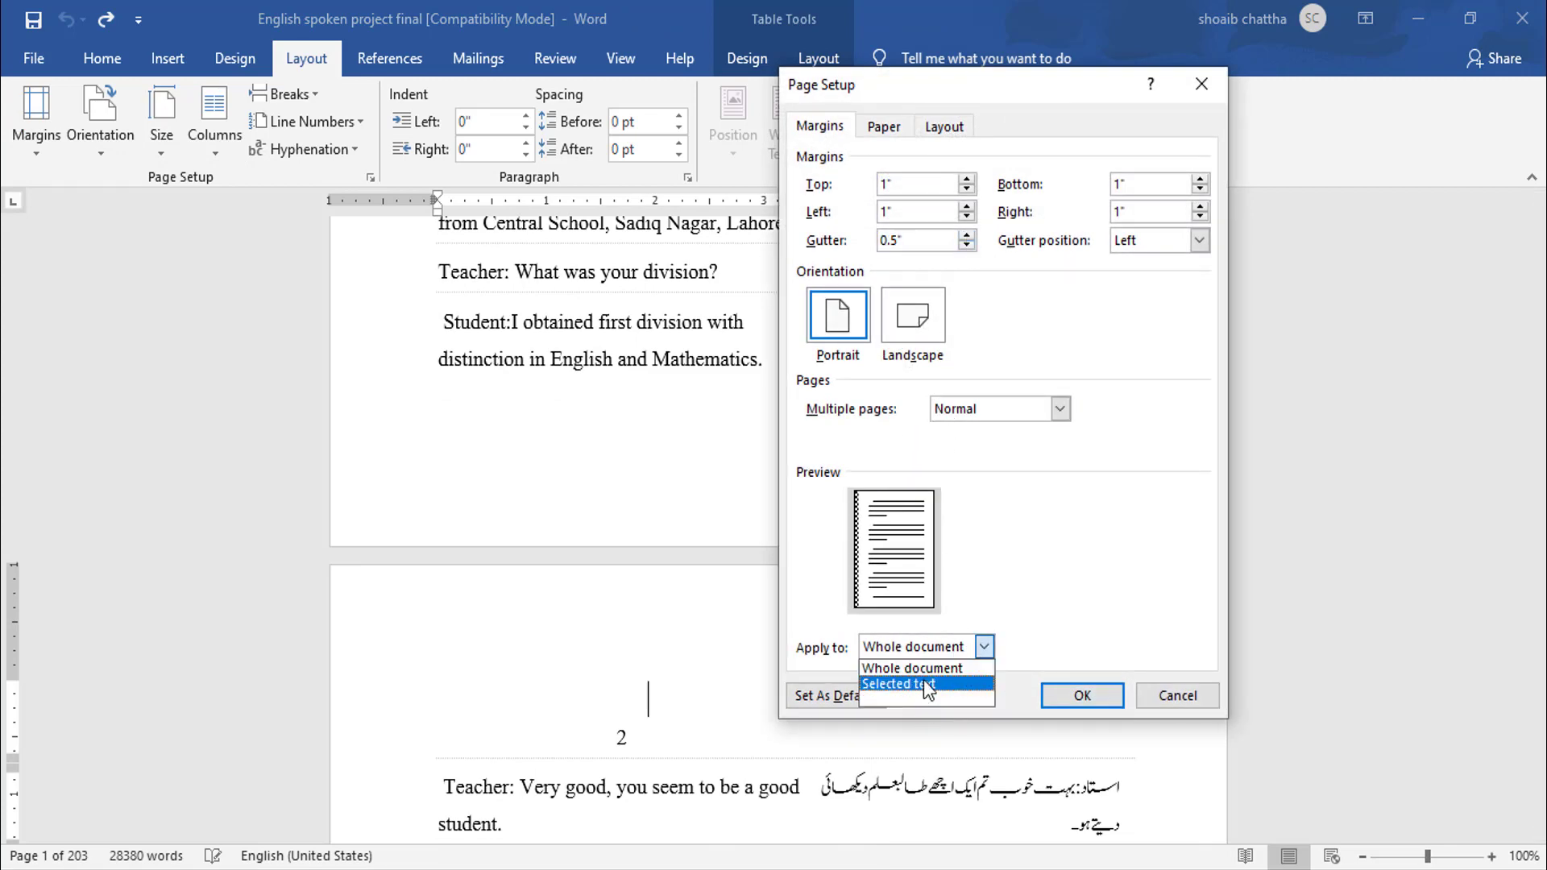
{"action": "left_click", "coordinate": [926, 683]}
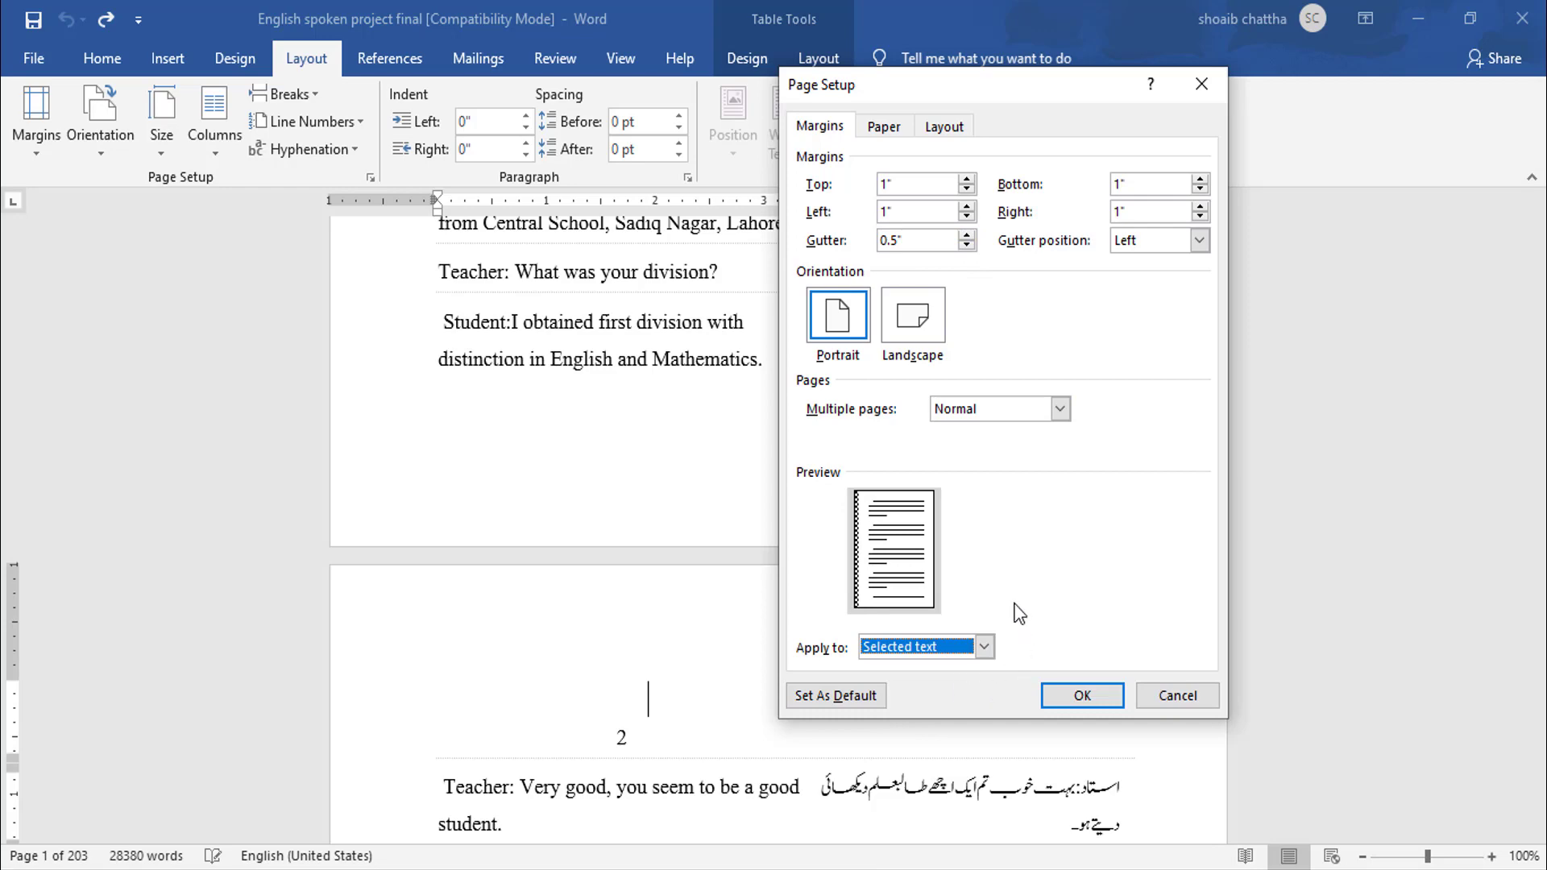
{"action": "left_click", "coordinate": [1078, 696]}
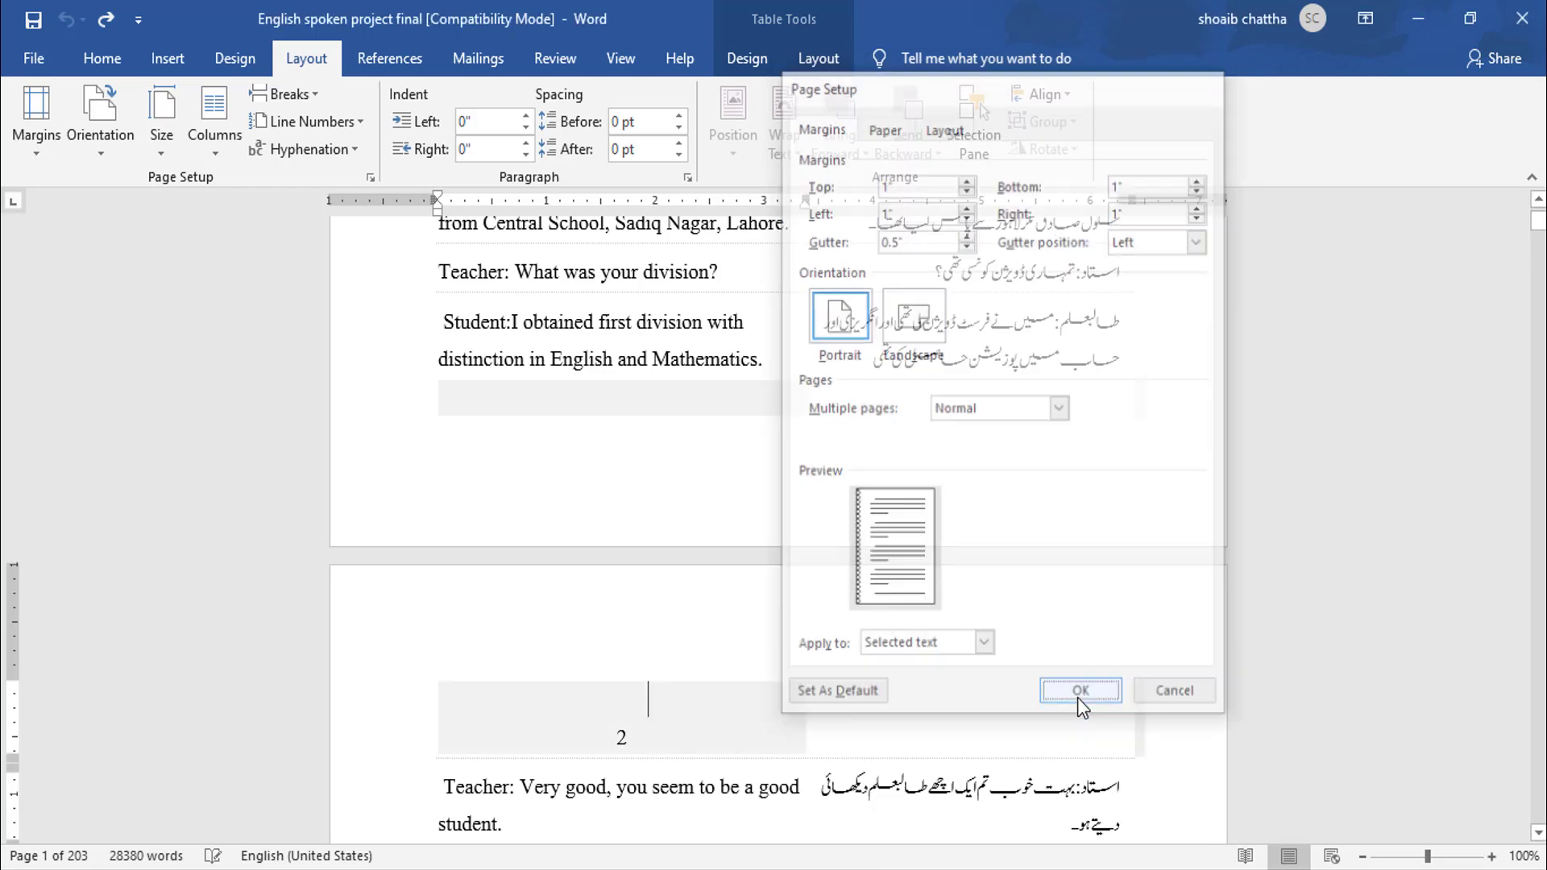
- Scroll through the pages to check the result, then undo the gutter applied to the selected text
{"action": "scroll", "coordinate": [928, 584], "scroll_direction": "down", "scroll_amount": 10}
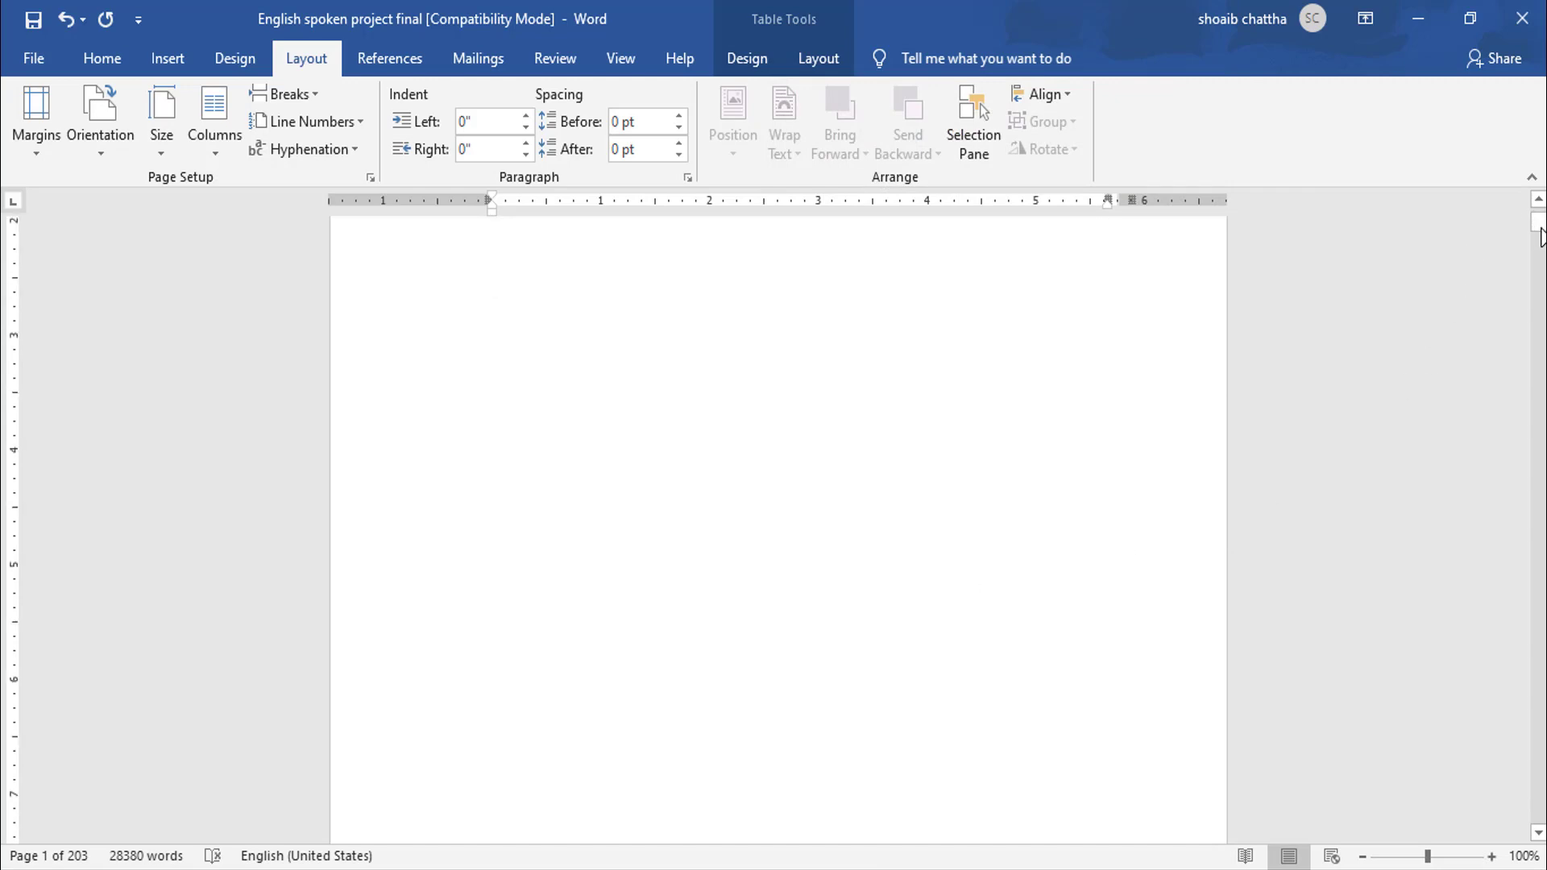
{"action": "mouse_move", "coordinate": [1539, 236]}
{"action": "left_mouse_down"}
{"action": "mouse_move", "coordinate": [1539, 253]}
{"action": "mouse_move", "coordinate": [1539, 216]}
{"action": "left_mouse_up"}
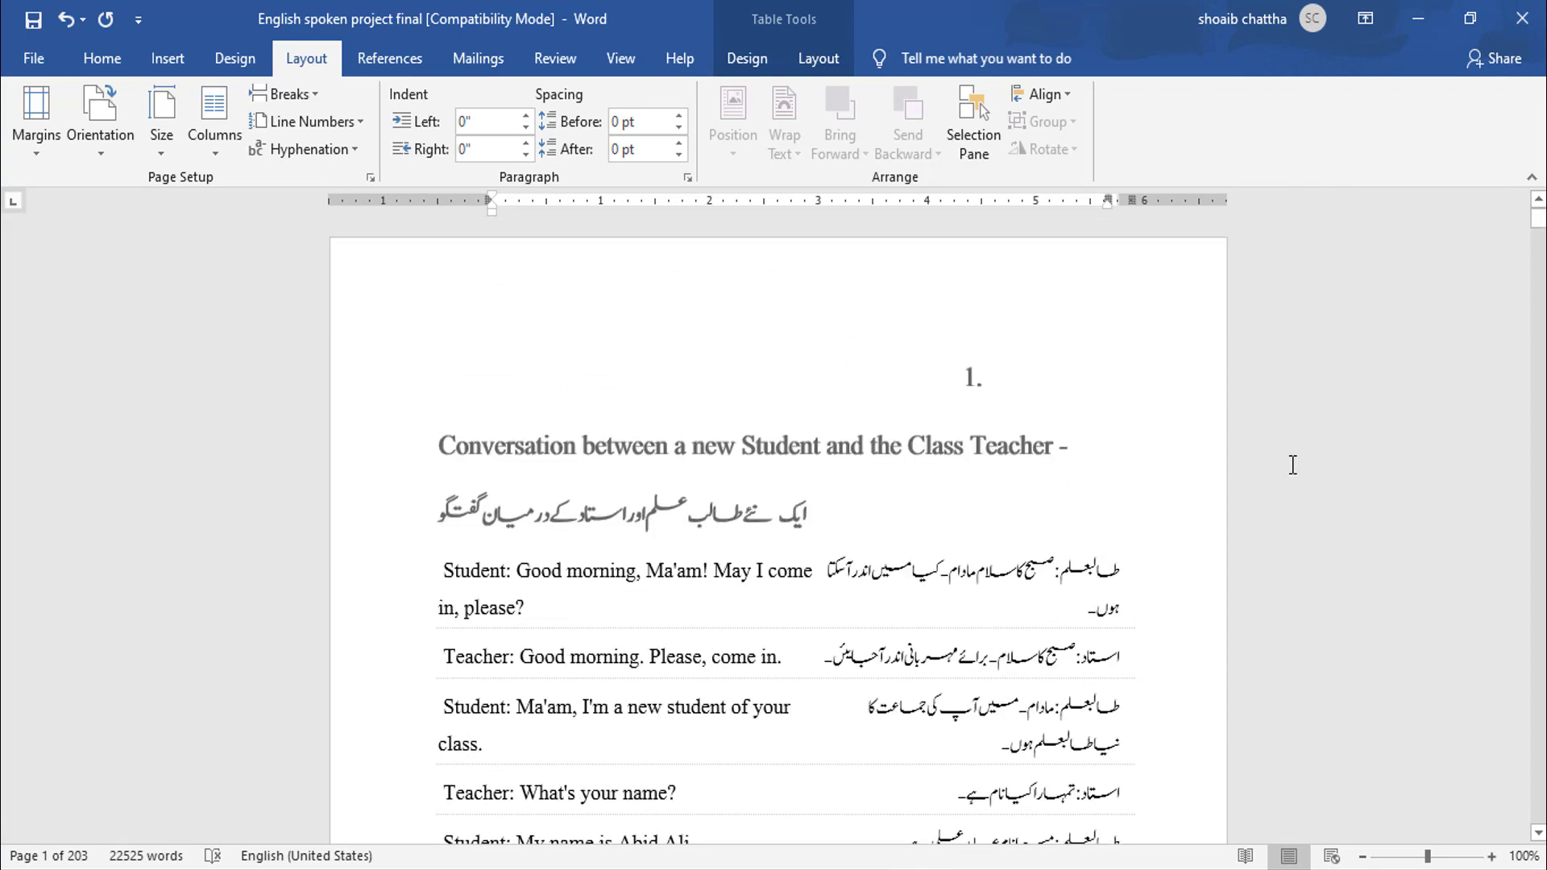
{"action": "scroll", "coordinate": [1292, 465], "scroll_direction": "down", "scroll_amount": 8}
{"action": "scroll", "coordinate": [1050, 492], "scroll_direction": "down", "scroll_amount": 5}
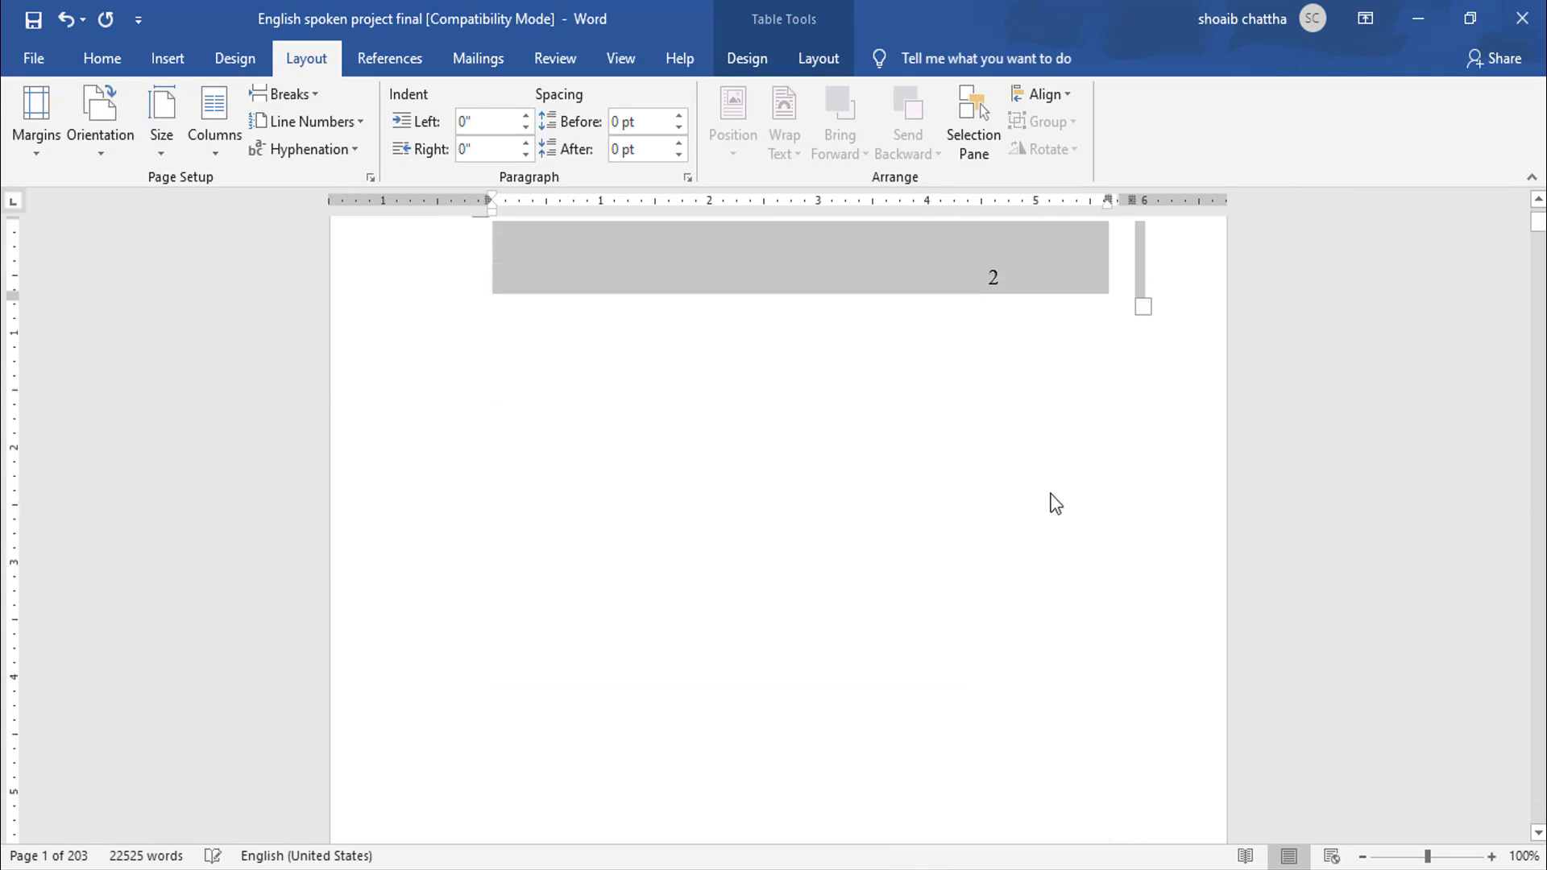
{"action": "scroll", "coordinate": [939, 450], "scroll_direction": "down", "scroll_amount": 9}
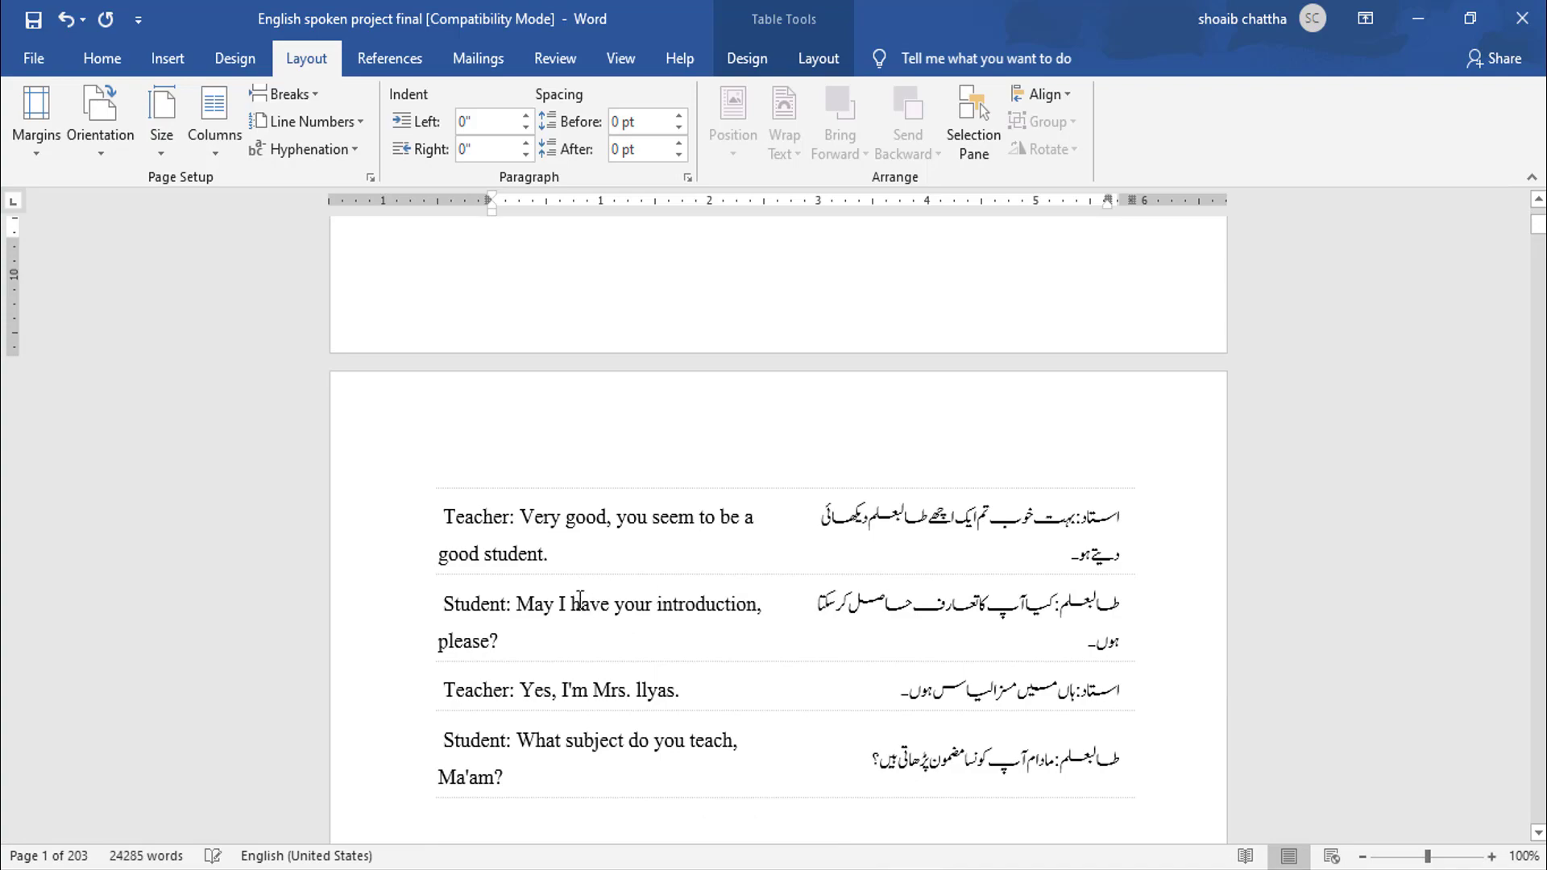
{"action": "key", "text": "ctrl+z"}
- Select the heading and first three conversation rows, then apply a 0.5" gutter to the selected text
{"action": "scroll", "coordinate": [660, 486], "scroll_direction": "up", "scroll_amount": 8}
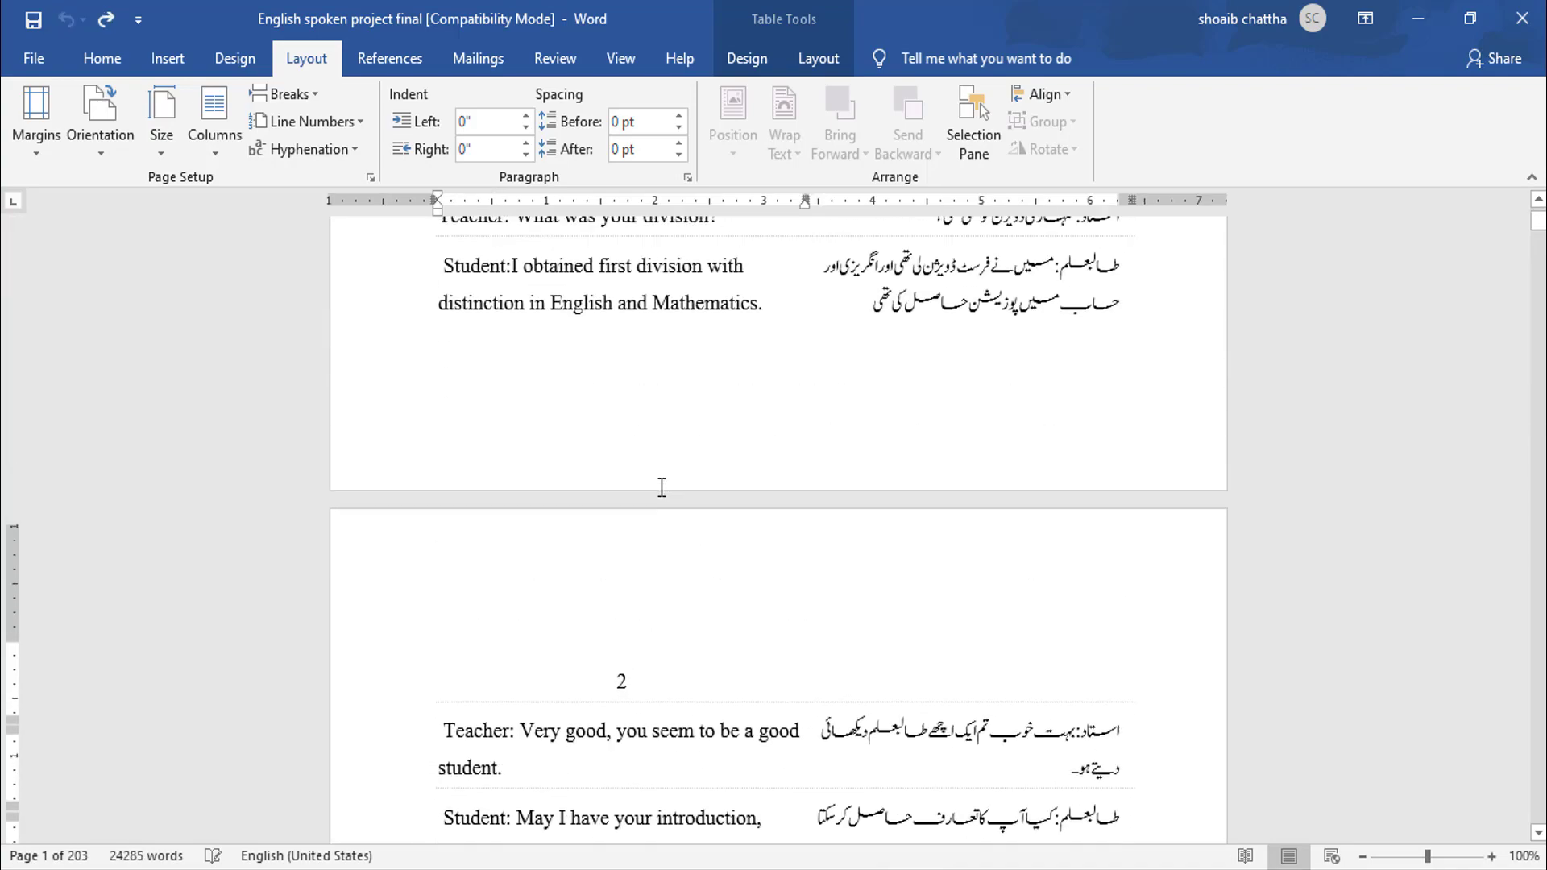
{"action": "scroll", "coordinate": [661, 486], "scroll_direction": "up", "scroll_amount": 5}
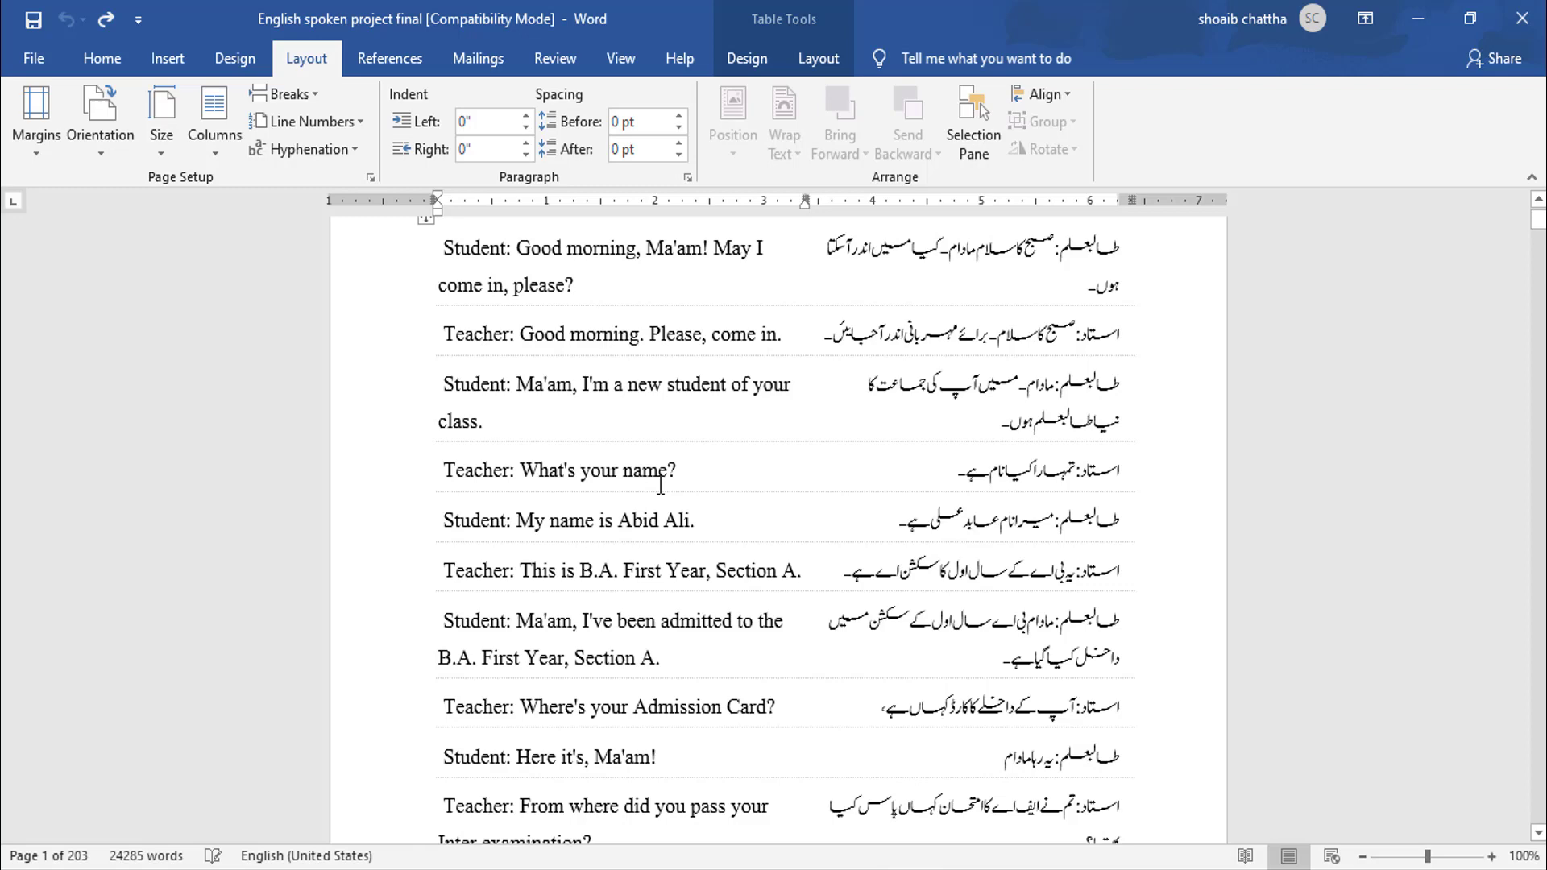
{"action": "scroll", "coordinate": [660, 487], "scroll_direction": "up", "scroll_amount": 4}
{"action": "left_click_drag", "start_coordinate": [1162, 686], "coordinate": [435, 461]}
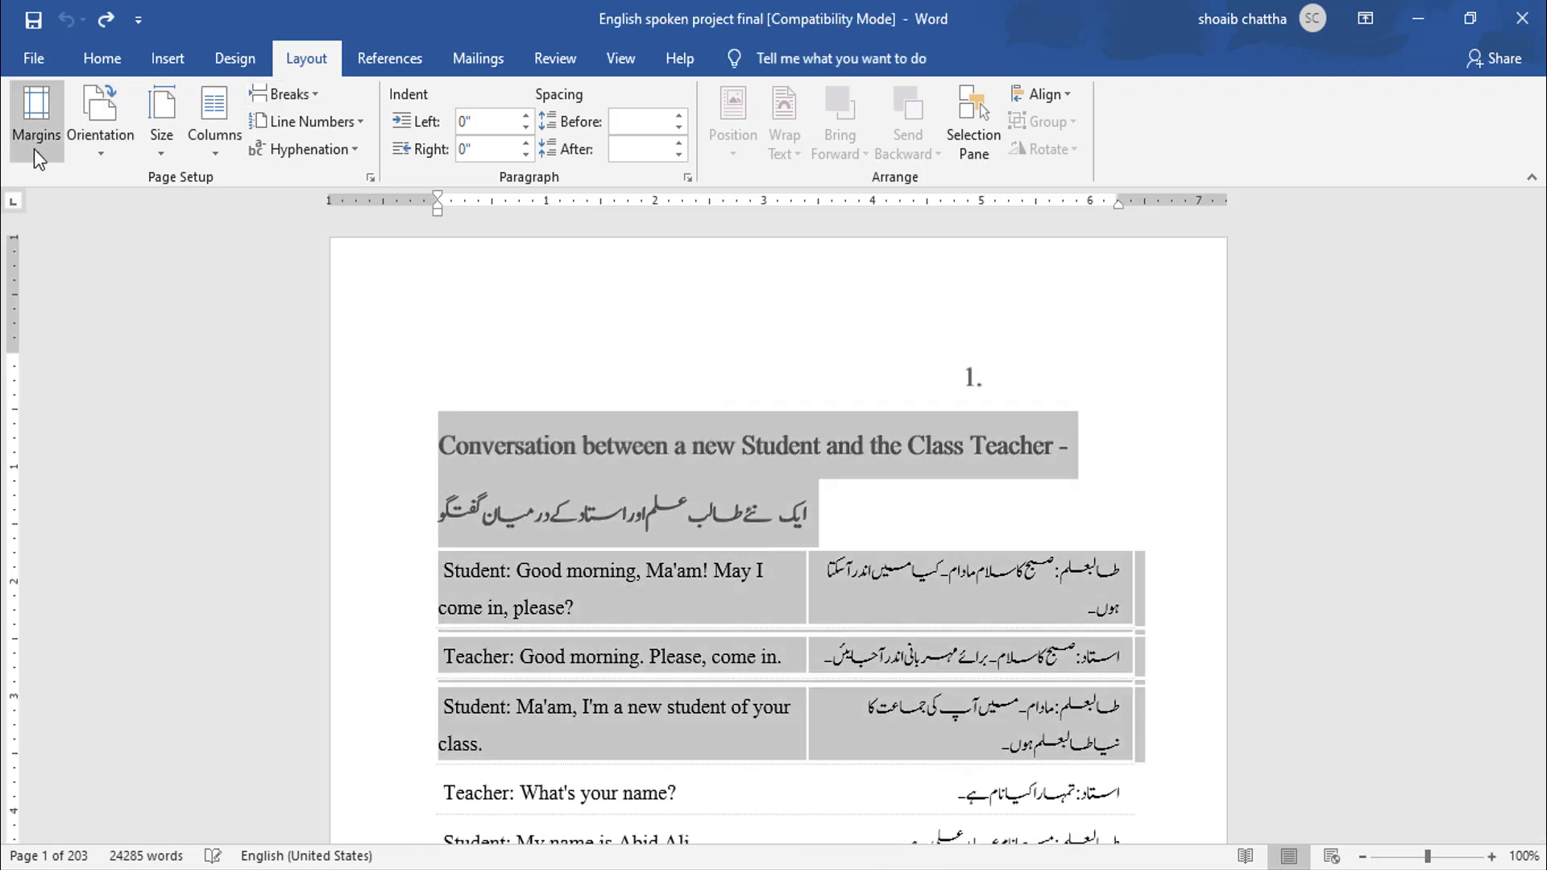
{"action": "left_click", "coordinate": [37, 117]}
{"action": "left_click", "coordinate": [97, 654]}
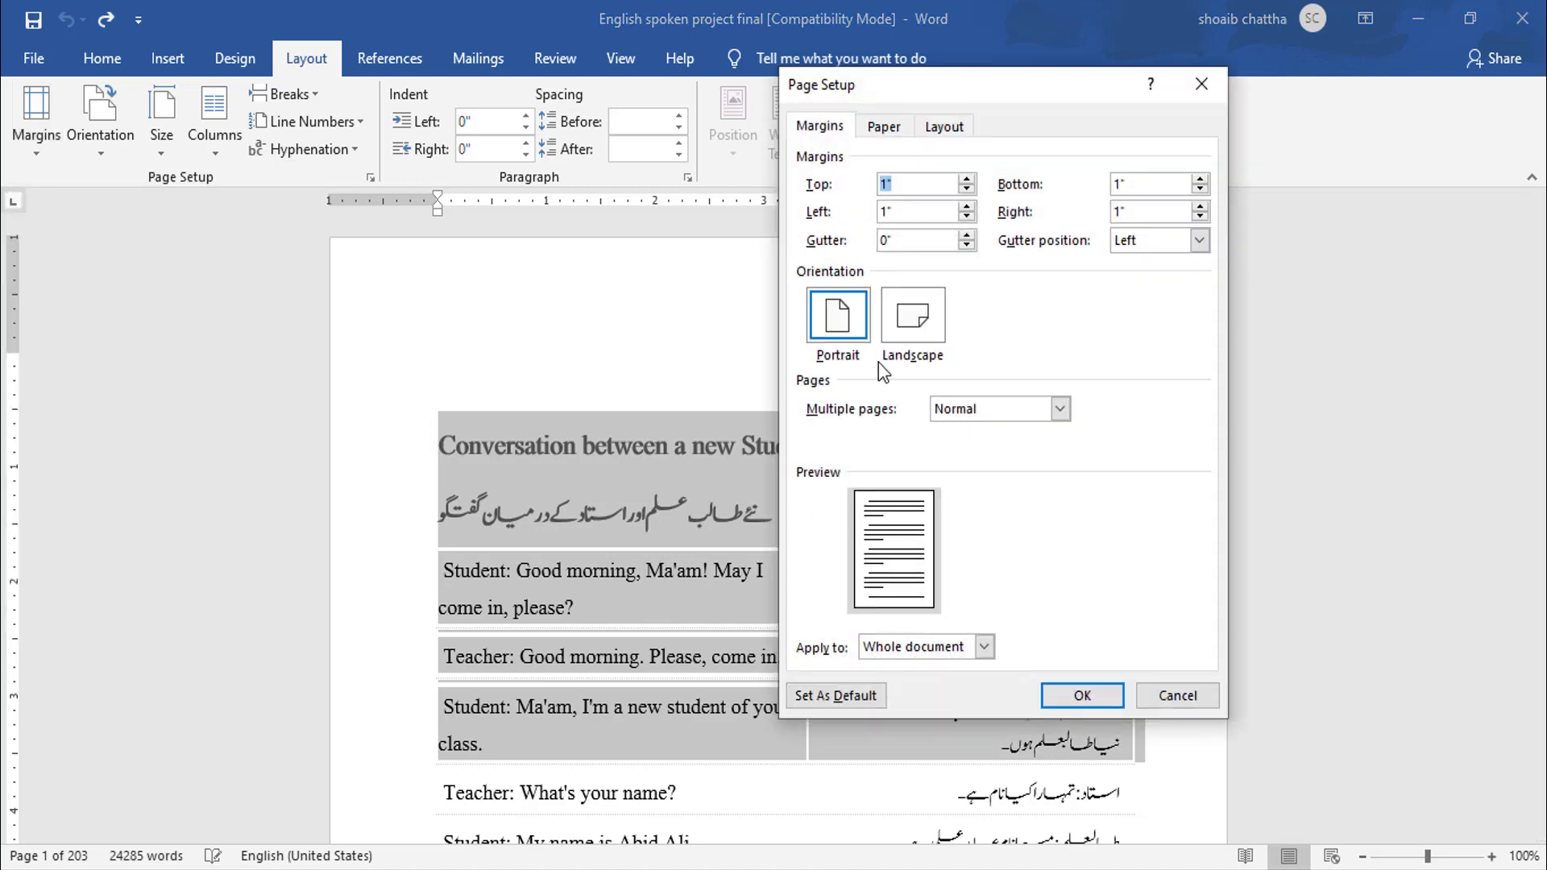
{"action": "left_click", "coordinate": [971, 235]}
{"action": "left_click", "coordinate": [983, 646]}
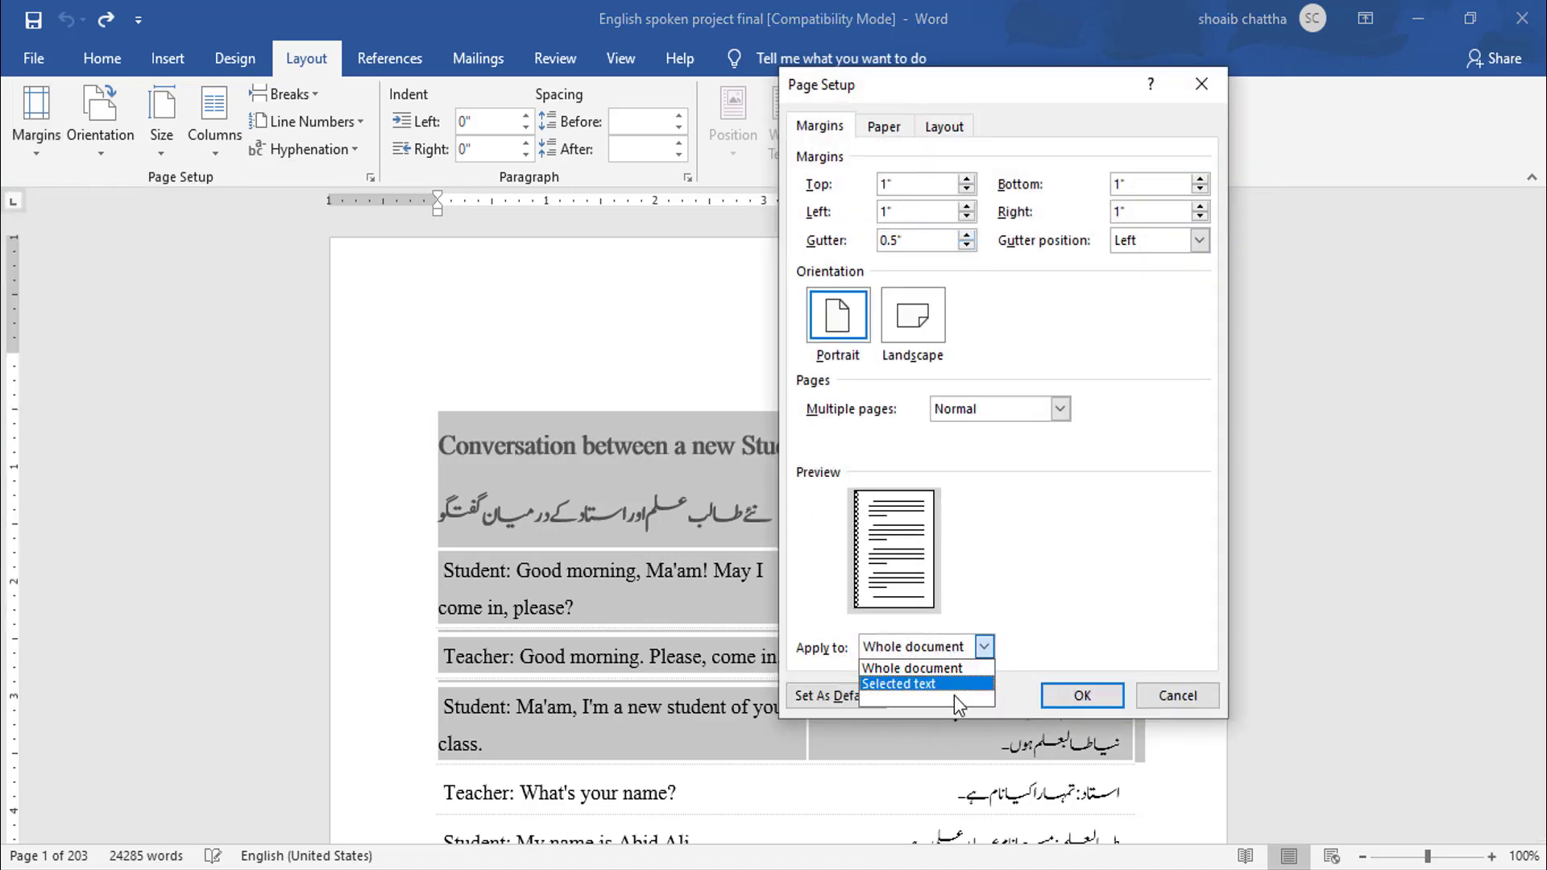
{"action": "left_click", "coordinate": [954, 689]}
{"action": "left_click", "coordinate": [1060, 698]}
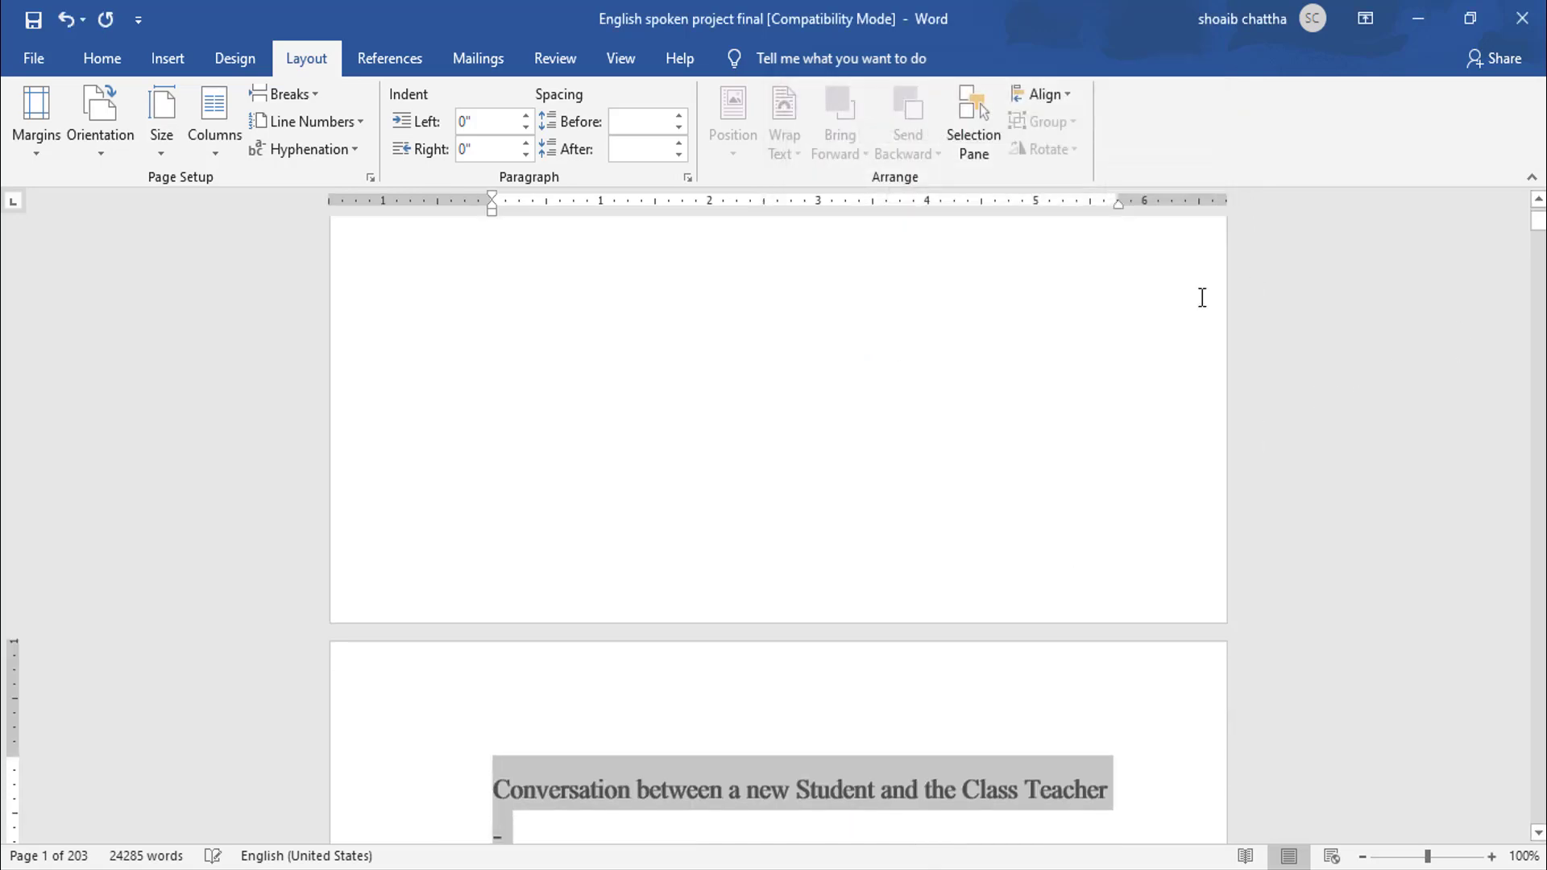
- Reopen the custom margins for the selected sections and set multiple pages to Mirror margins
{"action": "scroll", "coordinate": [1071, 388], "scroll_direction": "down", "scroll_amount": 3}
{"action": "scroll", "coordinate": [1069, 390], "scroll_direction": "down", "scroll_amount": 8}
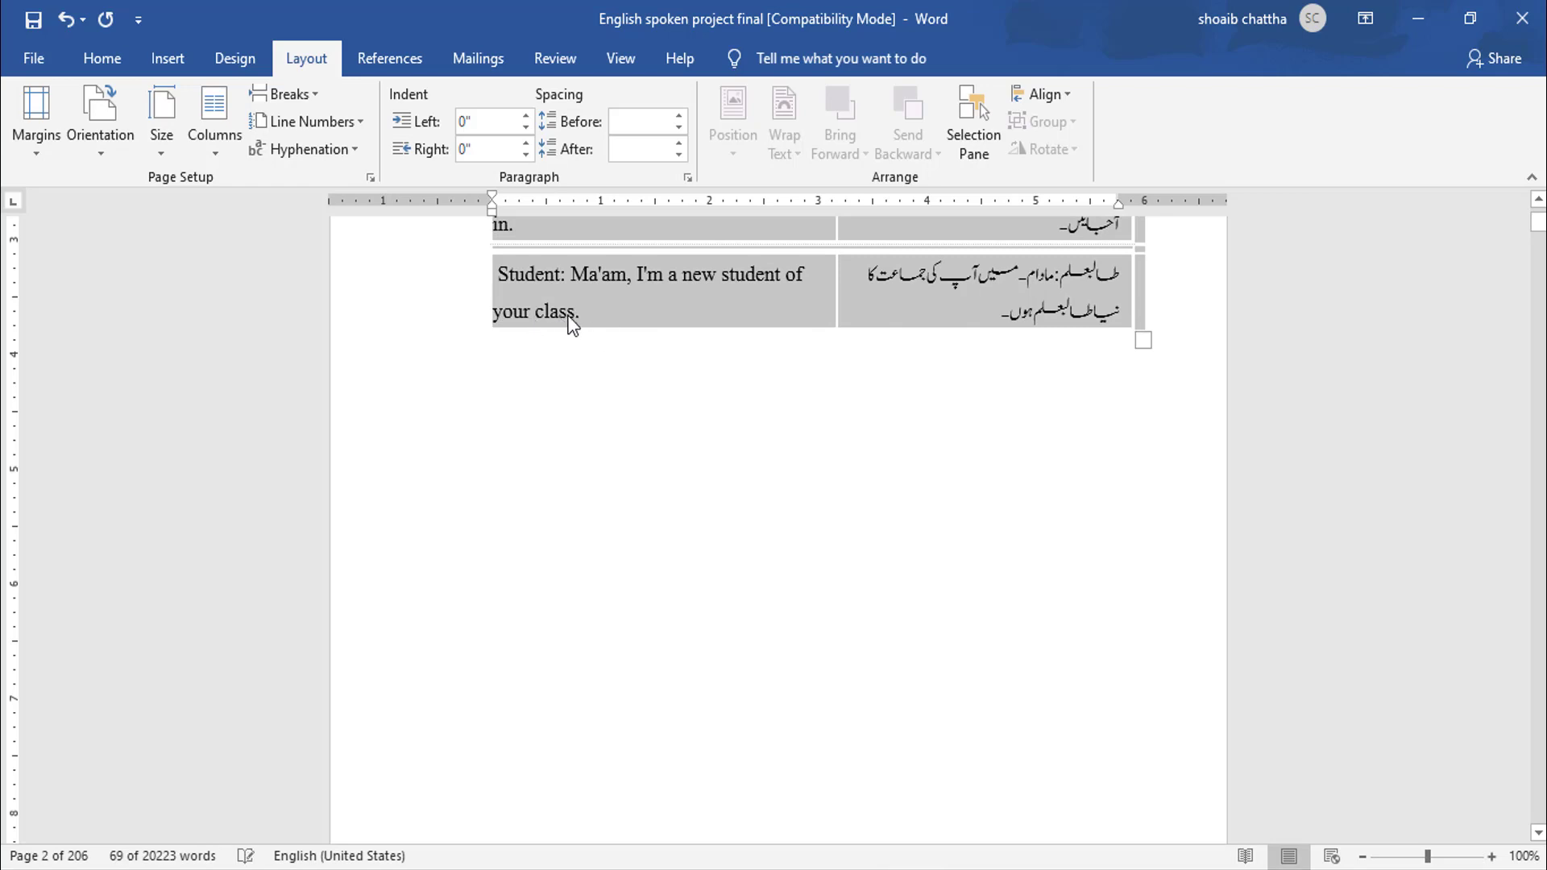
{"action": "scroll", "coordinate": [569, 328], "scroll_direction": "down", "scroll_amount": 9}
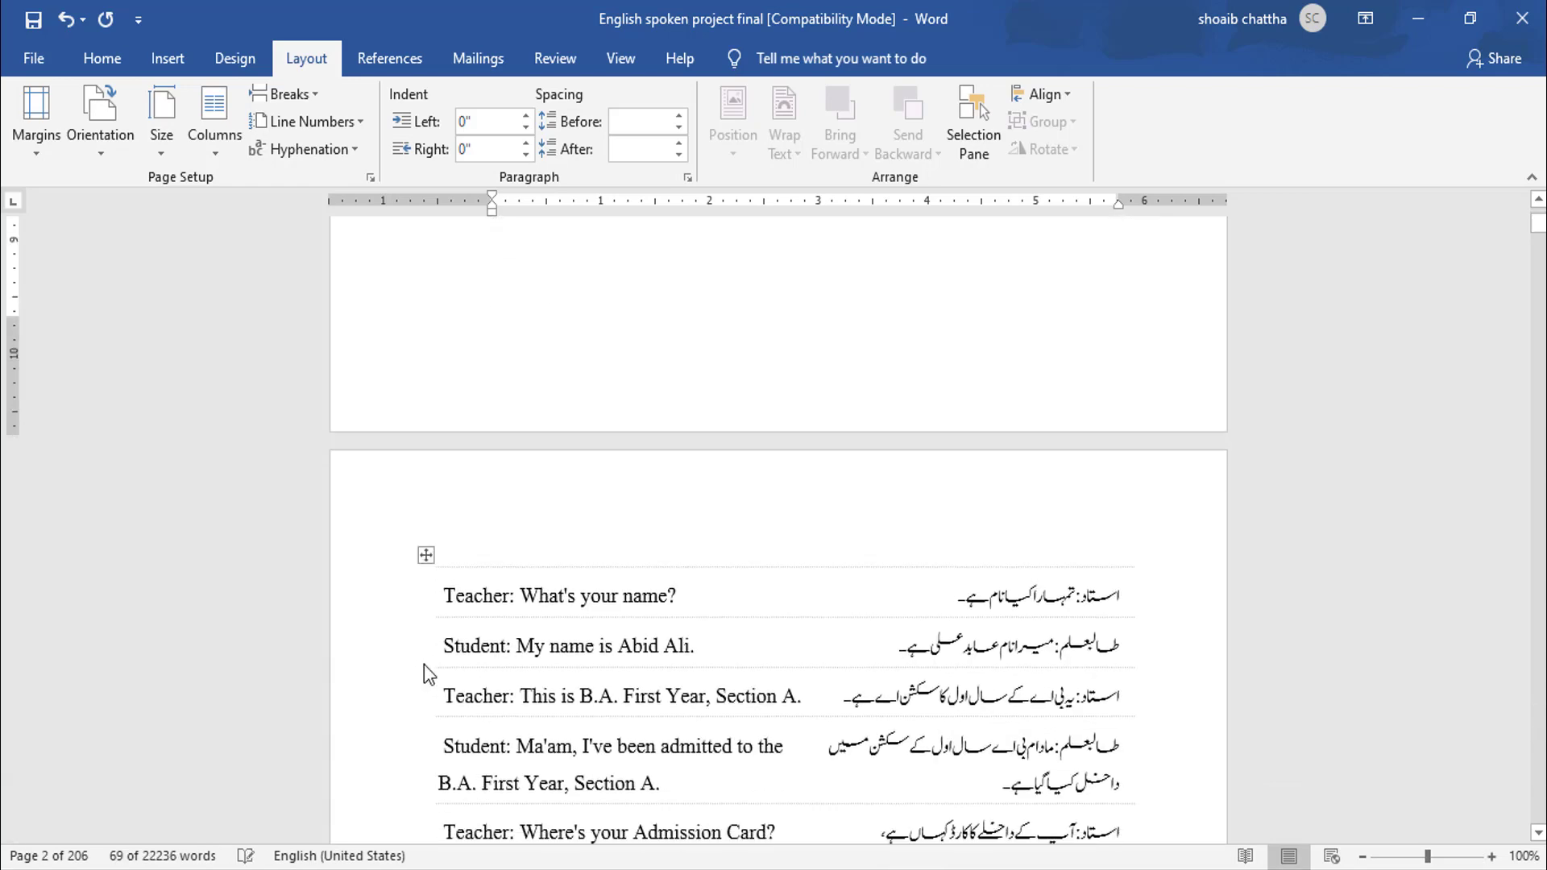
{"action": "scroll", "coordinate": [491, 638], "scroll_direction": "up", "scroll_amount": 7}
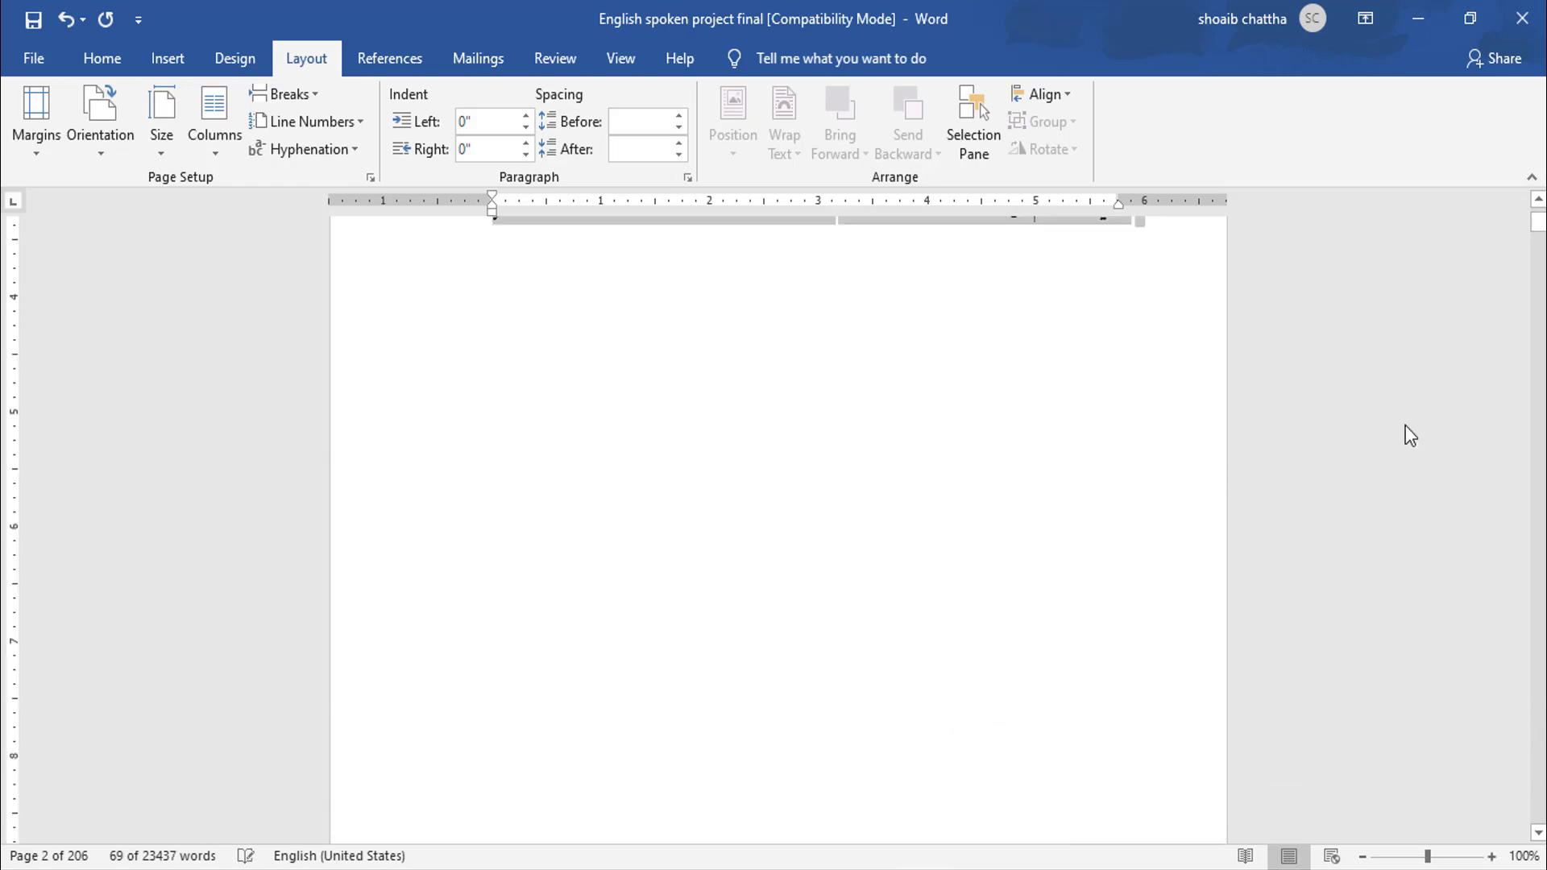
{"action": "left_click_drag", "start_coordinate": [1538, 230], "coordinate": [1532, 222]}
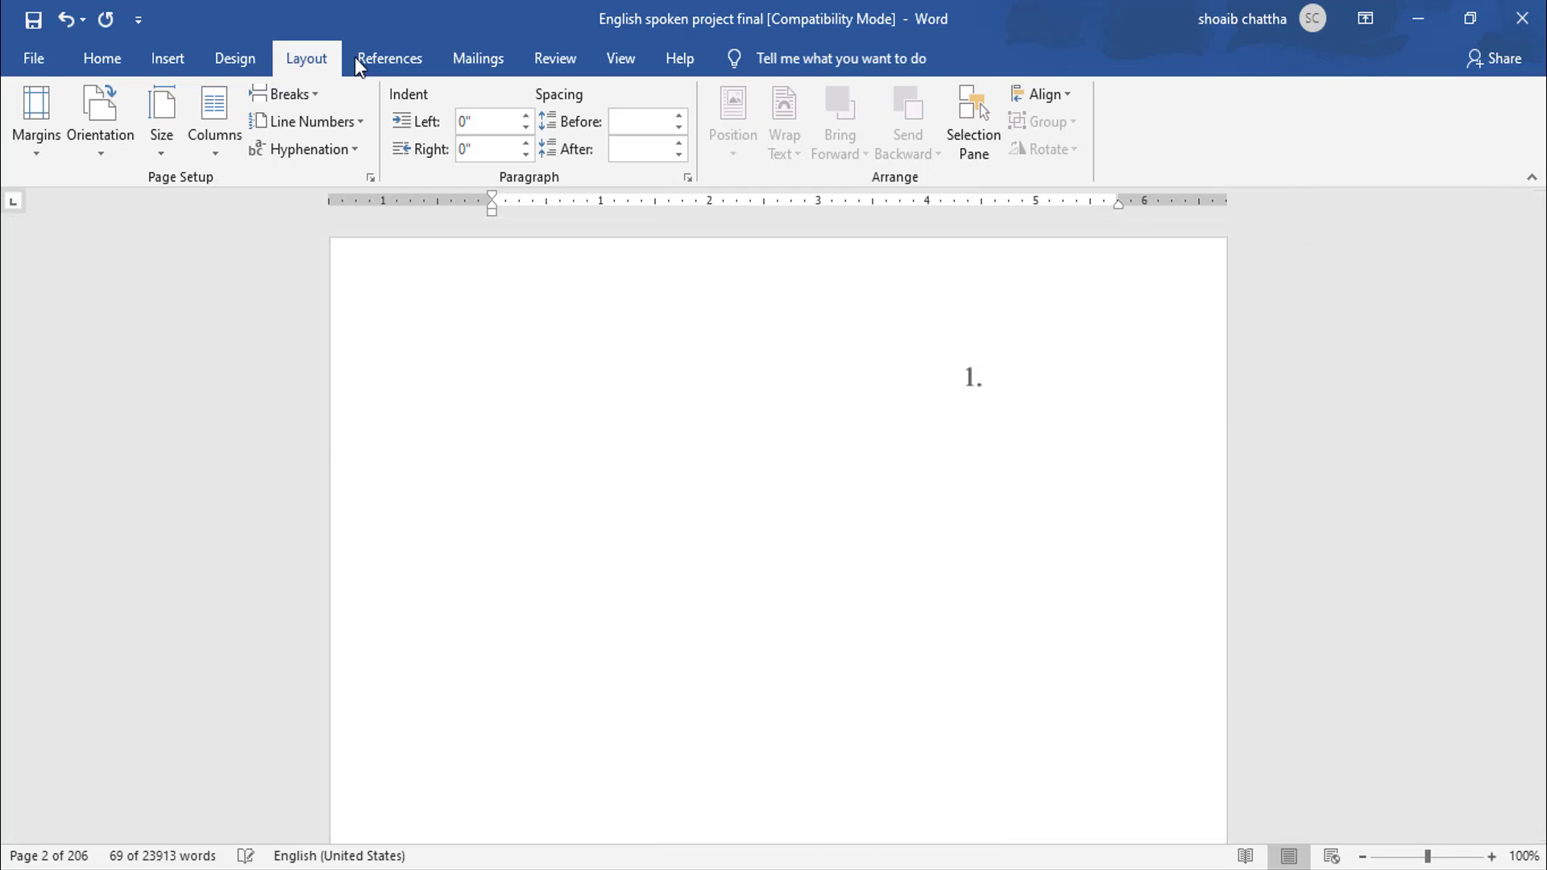
{"action": "left_click", "coordinate": [37, 155]}
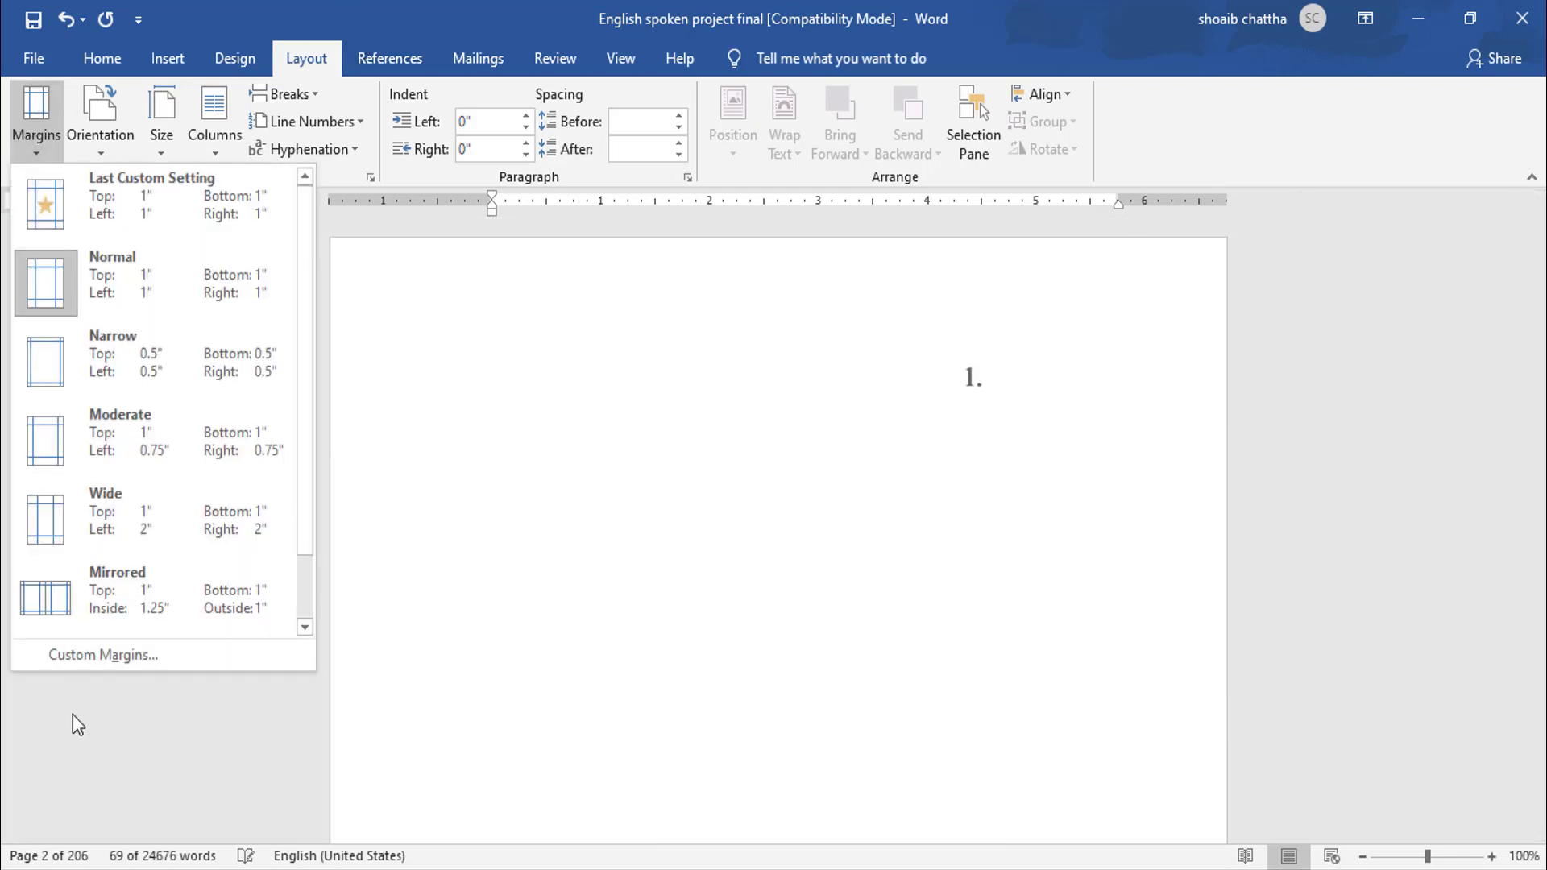
{"action": "left_click", "coordinate": [113, 665]}
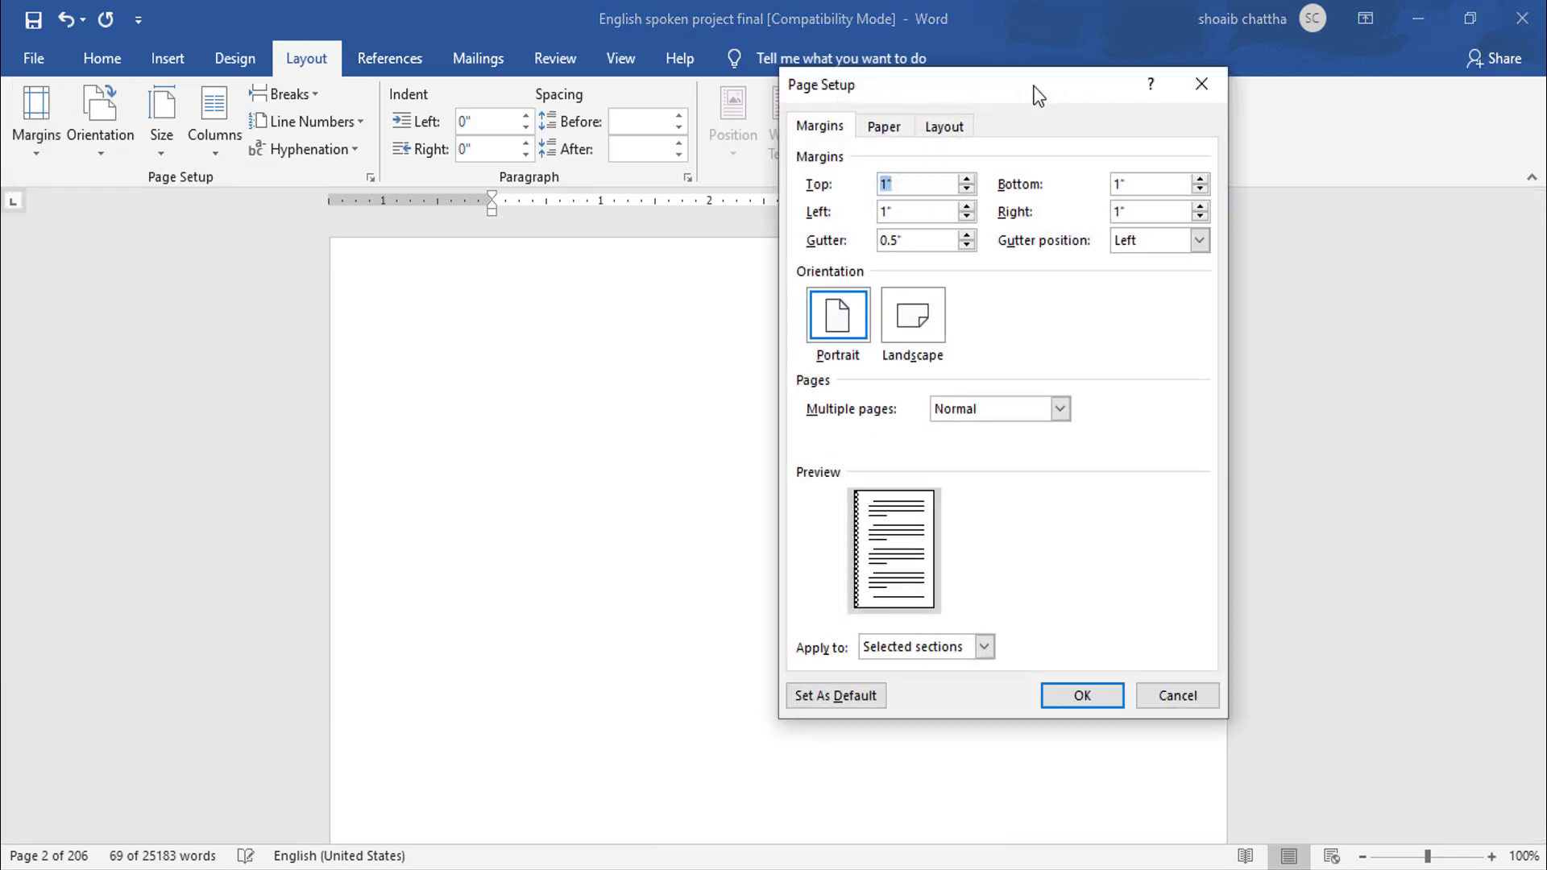
{"action": "left_click_drag", "start_coordinate": [1036, 95], "coordinate": [882, 120]}
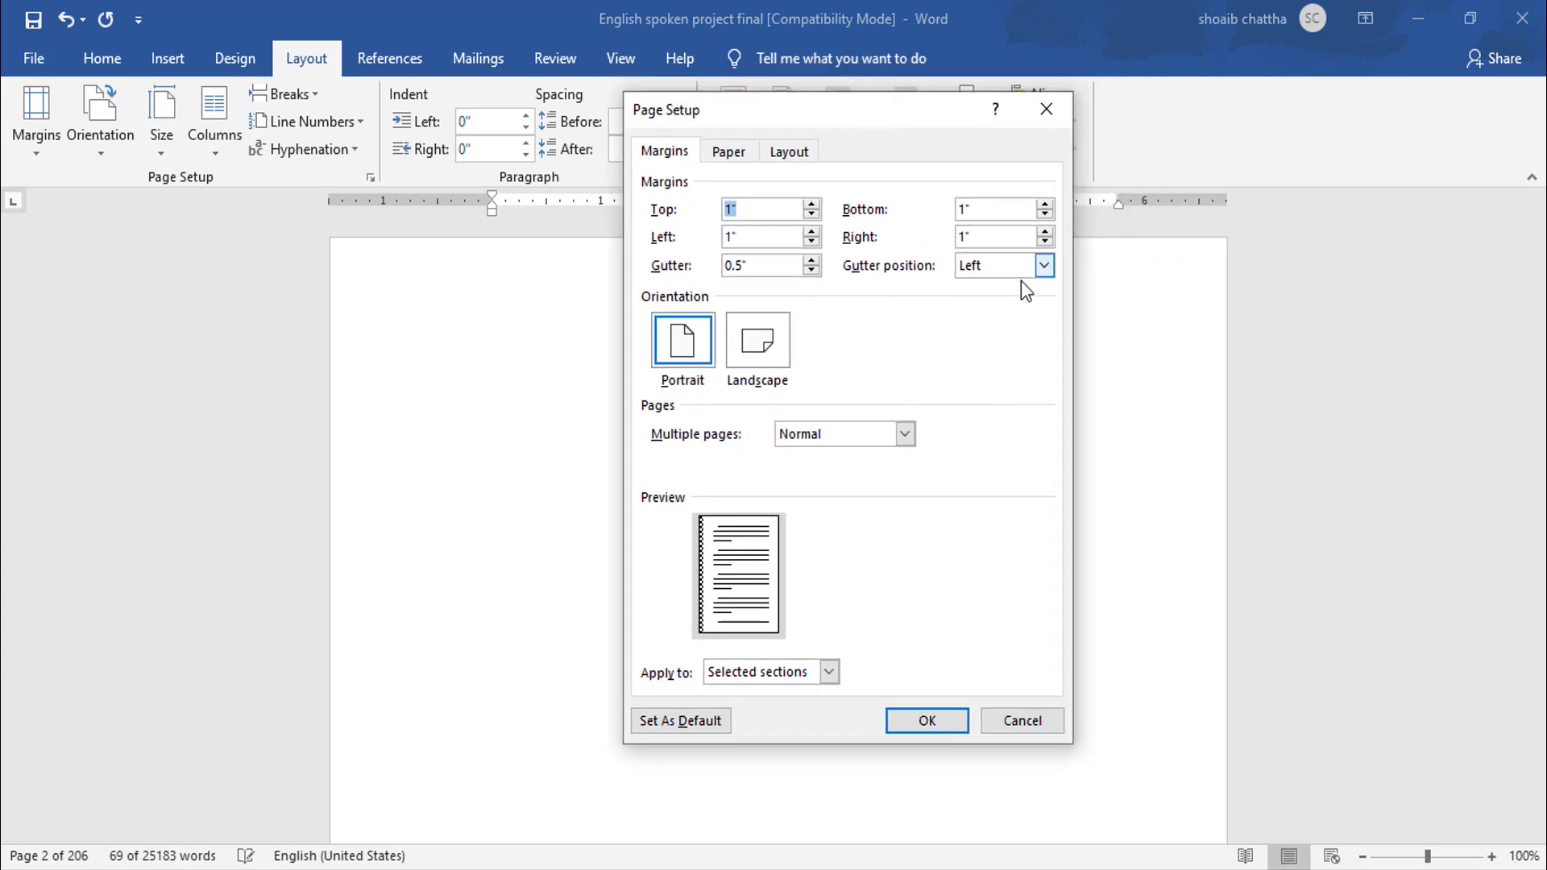
{"action": "left_click_drag", "start_coordinate": [923, 117], "coordinate": [882, 115]}
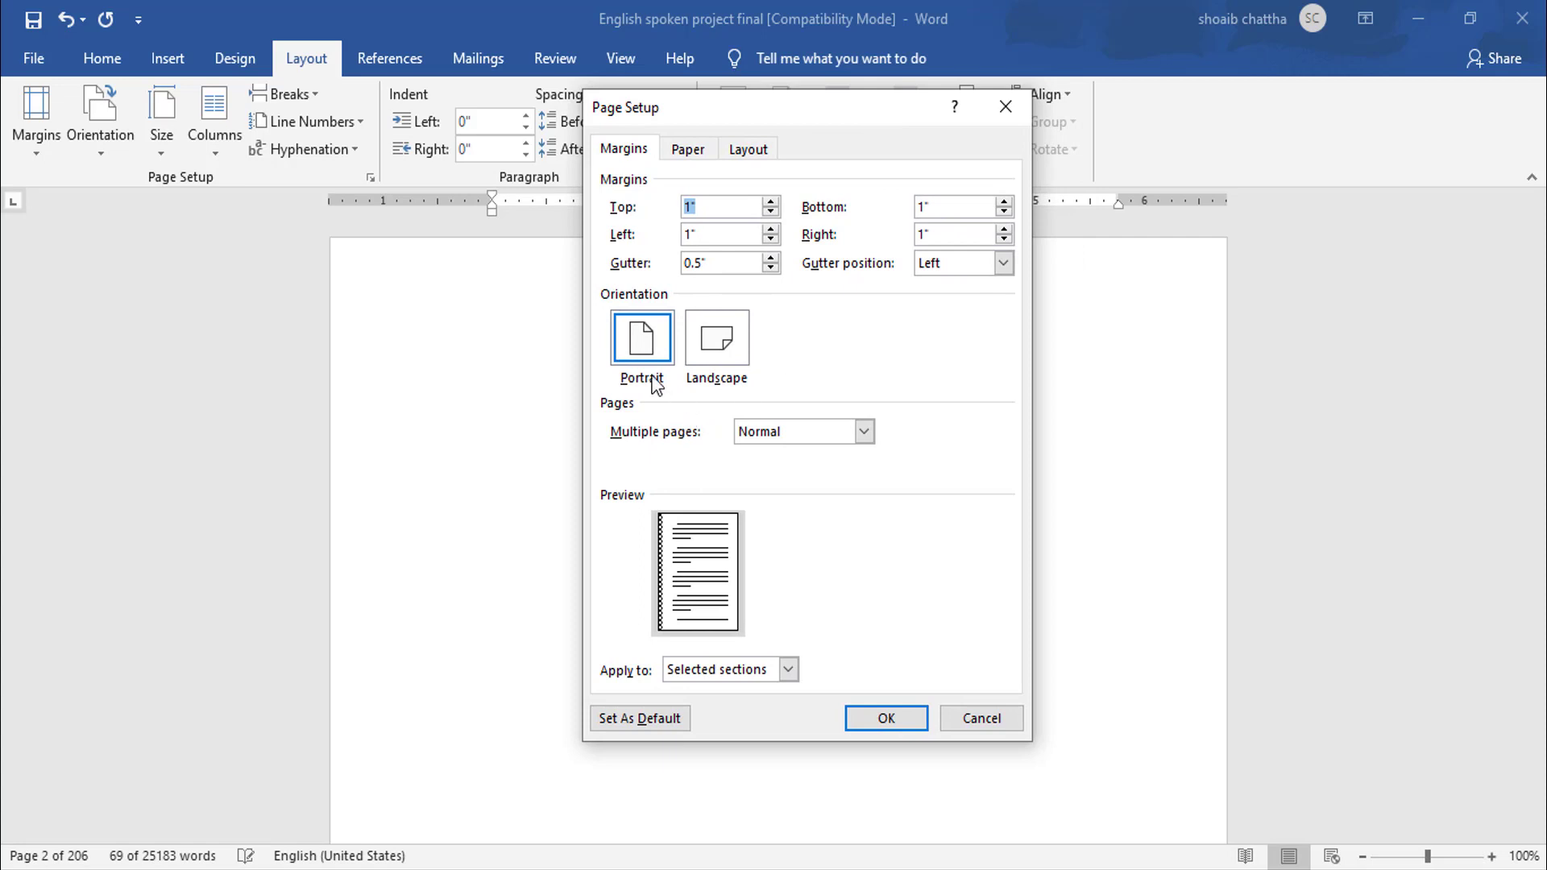
{"action": "left_click", "coordinate": [865, 433]}
{"action": "left_click", "coordinate": [810, 474]}
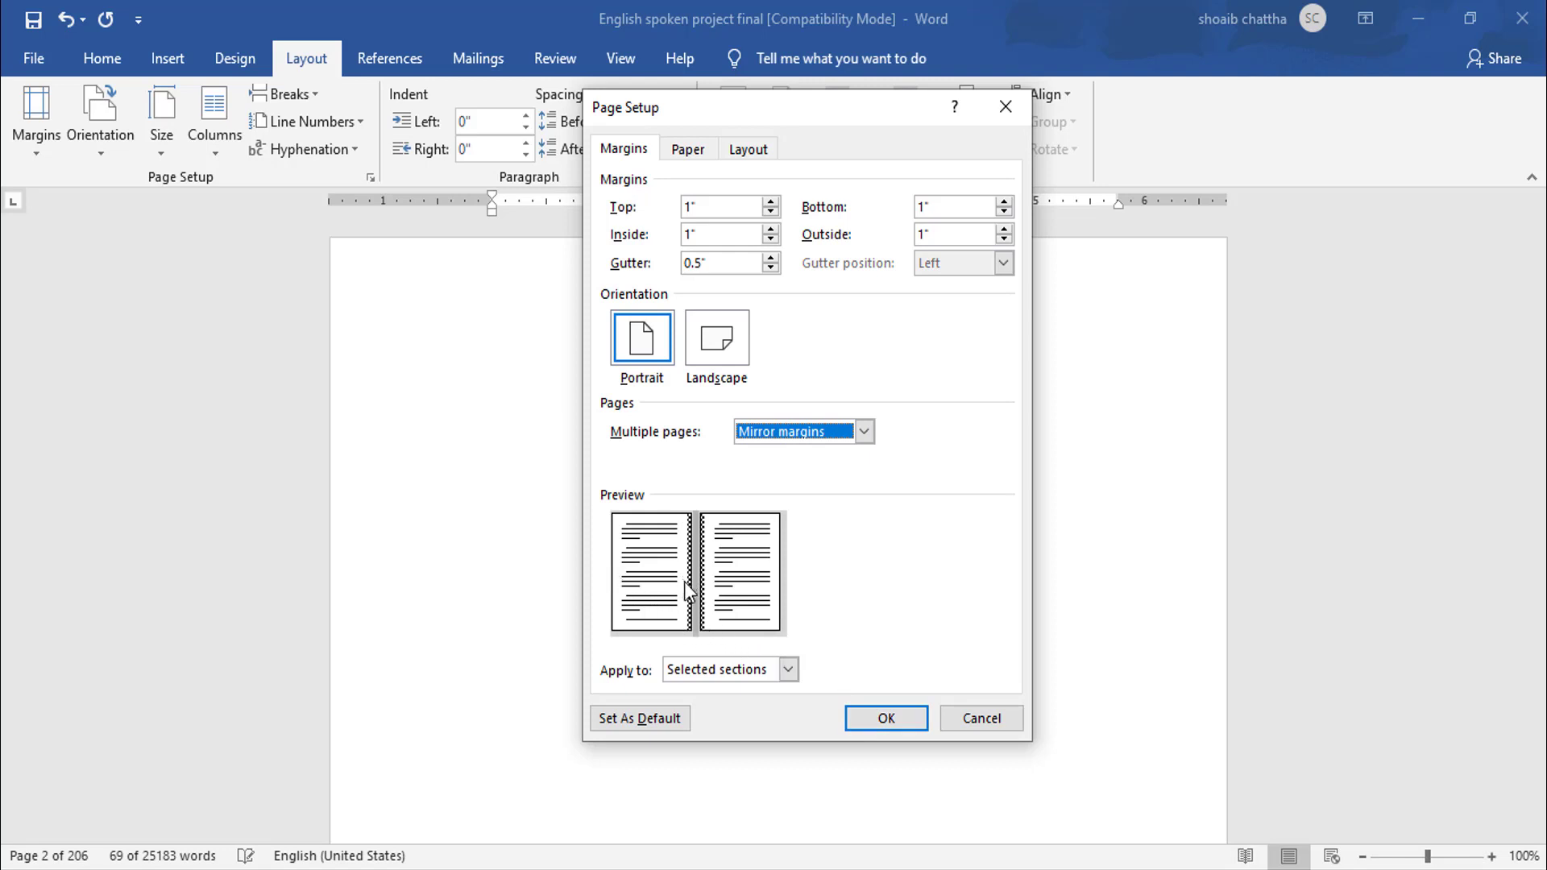
{"action": "left_click", "coordinate": [890, 723]}
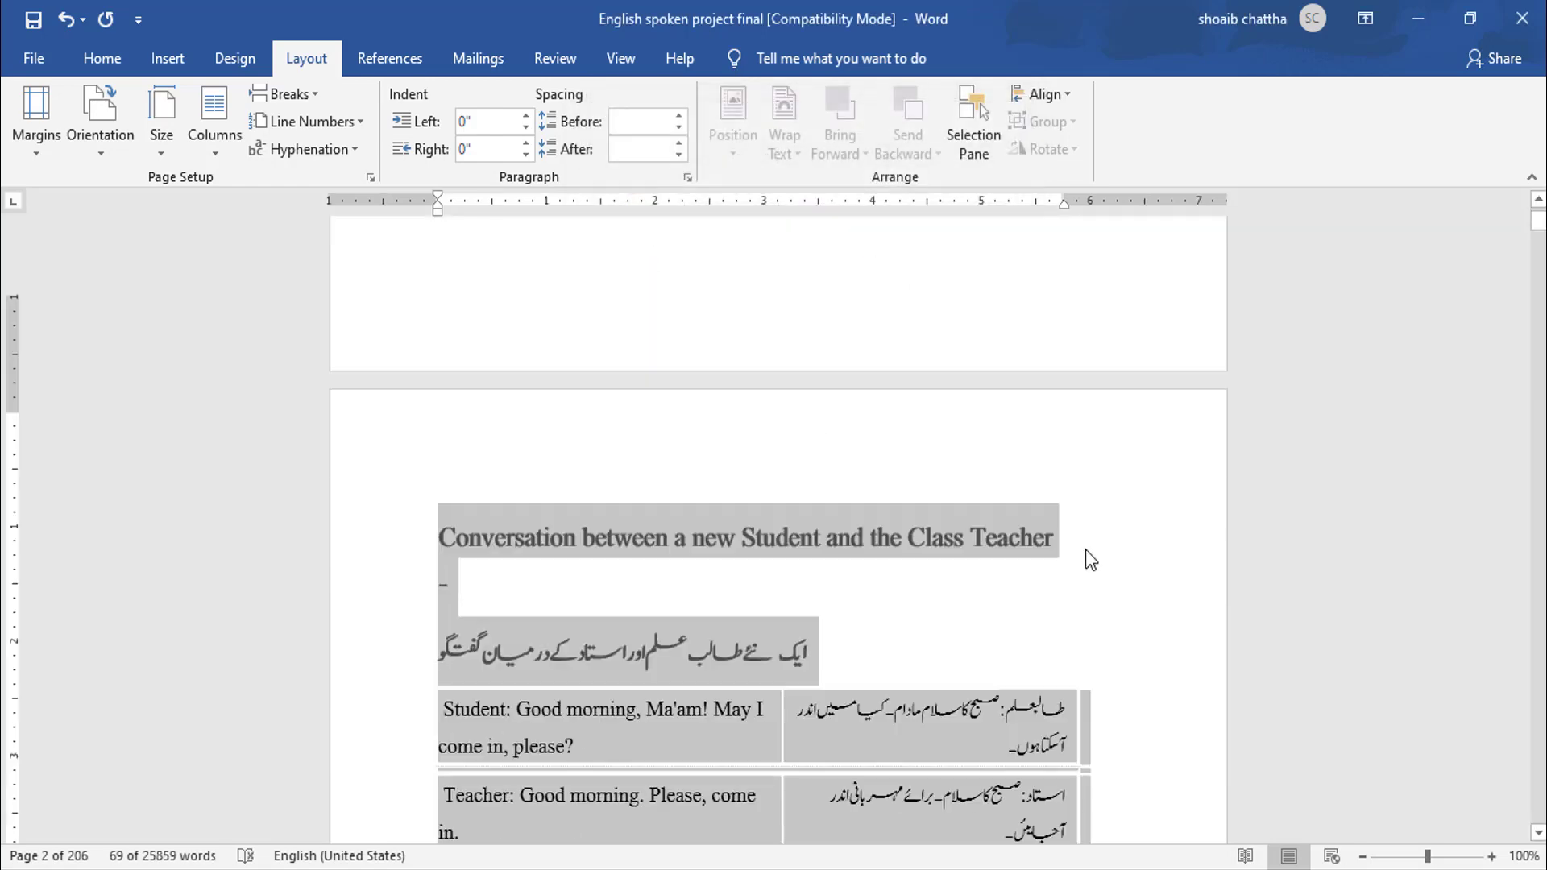
- Scroll through the document and zoom out and back in to inspect the gutter and mirrored page layout
{"action": "scroll", "coordinate": [1087, 556], "scroll_direction": "down", "scroll_amount": 2}
{"action": "left_click_drag", "start_coordinate": [1537, 229], "coordinate": [1538, 249]}
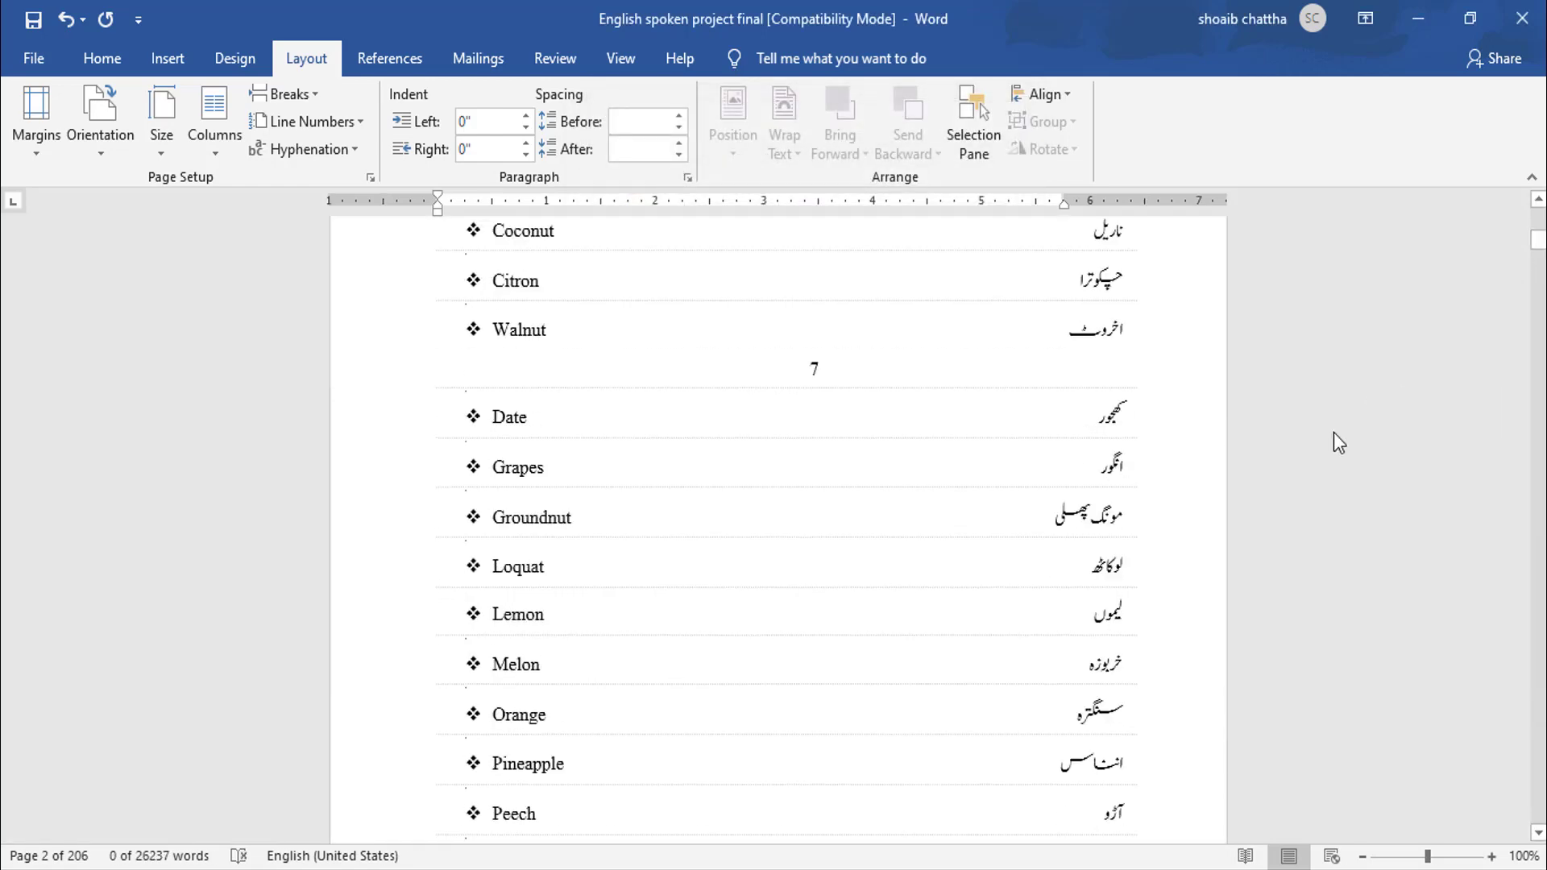
{"action": "scroll", "coordinate": [1334, 433], "scroll_direction": "up", "scroll_amount": 7}
{"action": "scroll", "coordinate": [1334, 433], "scroll_direction": "up", "scroll_amount": 8}
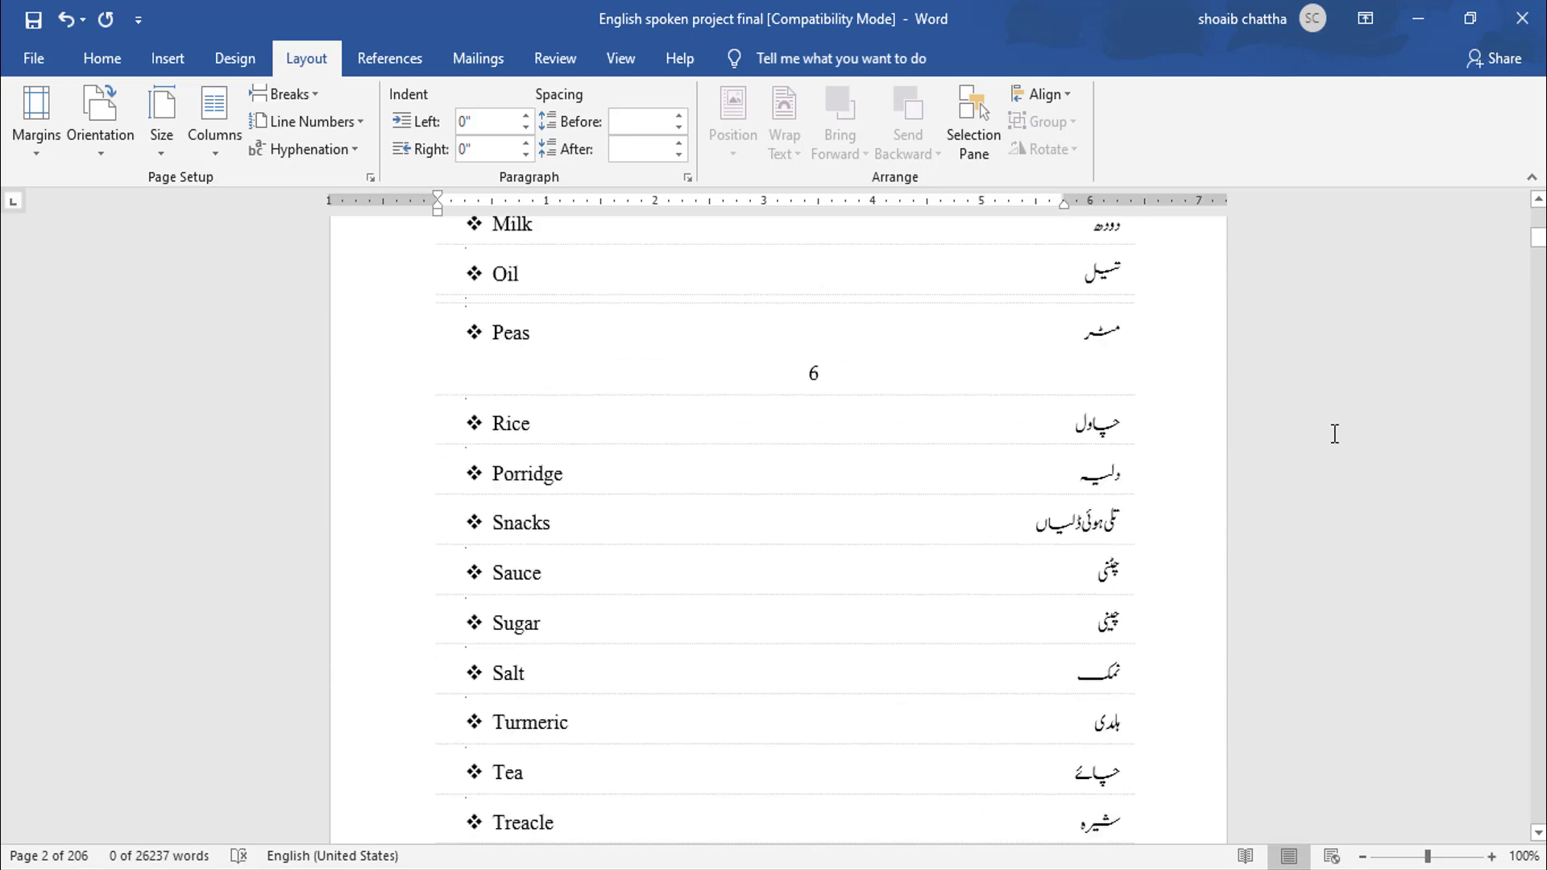
{"action": "left_click_drag", "start_coordinate": [1538, 246], "coordinate": [1538, 214]}
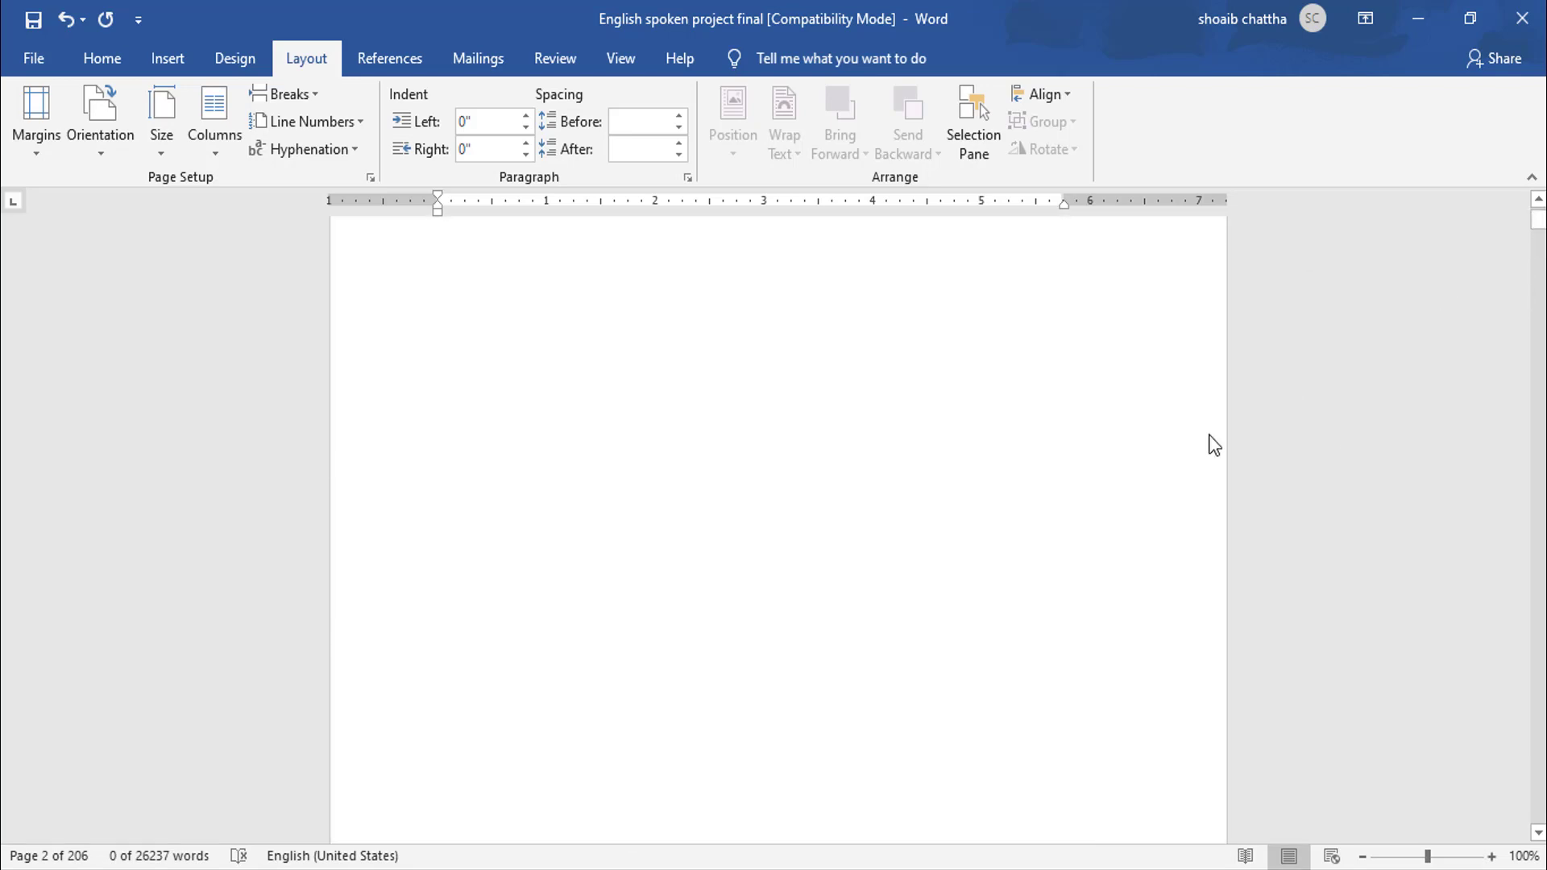
{"action": "scroll", "coordinate": [1209, 435], "scroll_direction": "down", "scroll_amount": 8}
{"action": "scroll", "coordinate": [1209, 441], "scroll_direction": "down", "scroll_amount": 5}
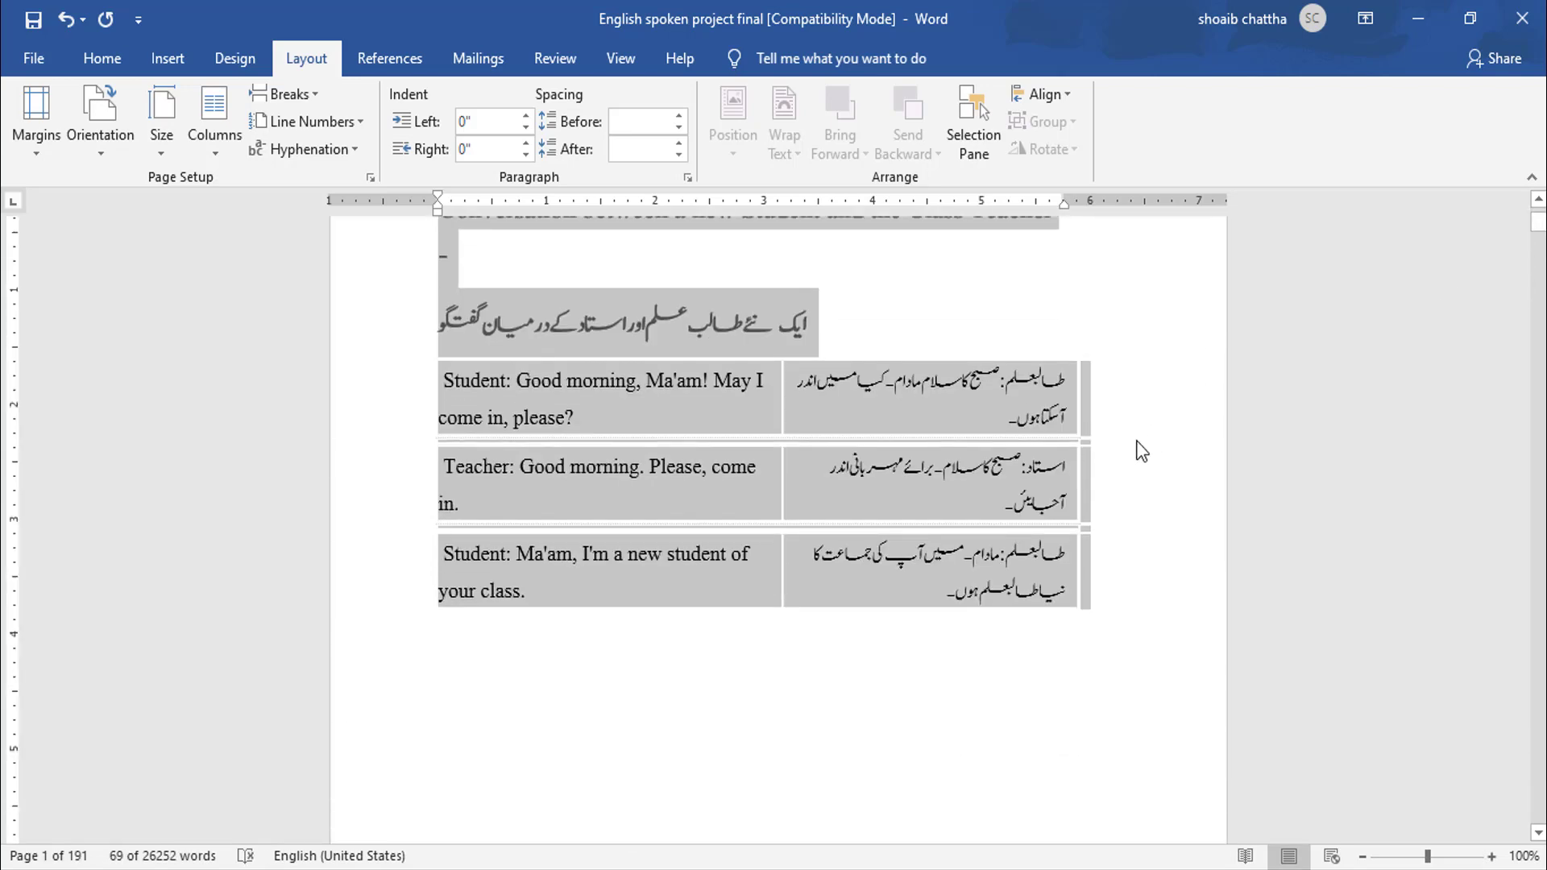
{"action": "scroll", "coordinate": [1139, 449], "scroll_direction": "up", "scroll_amount": 4}
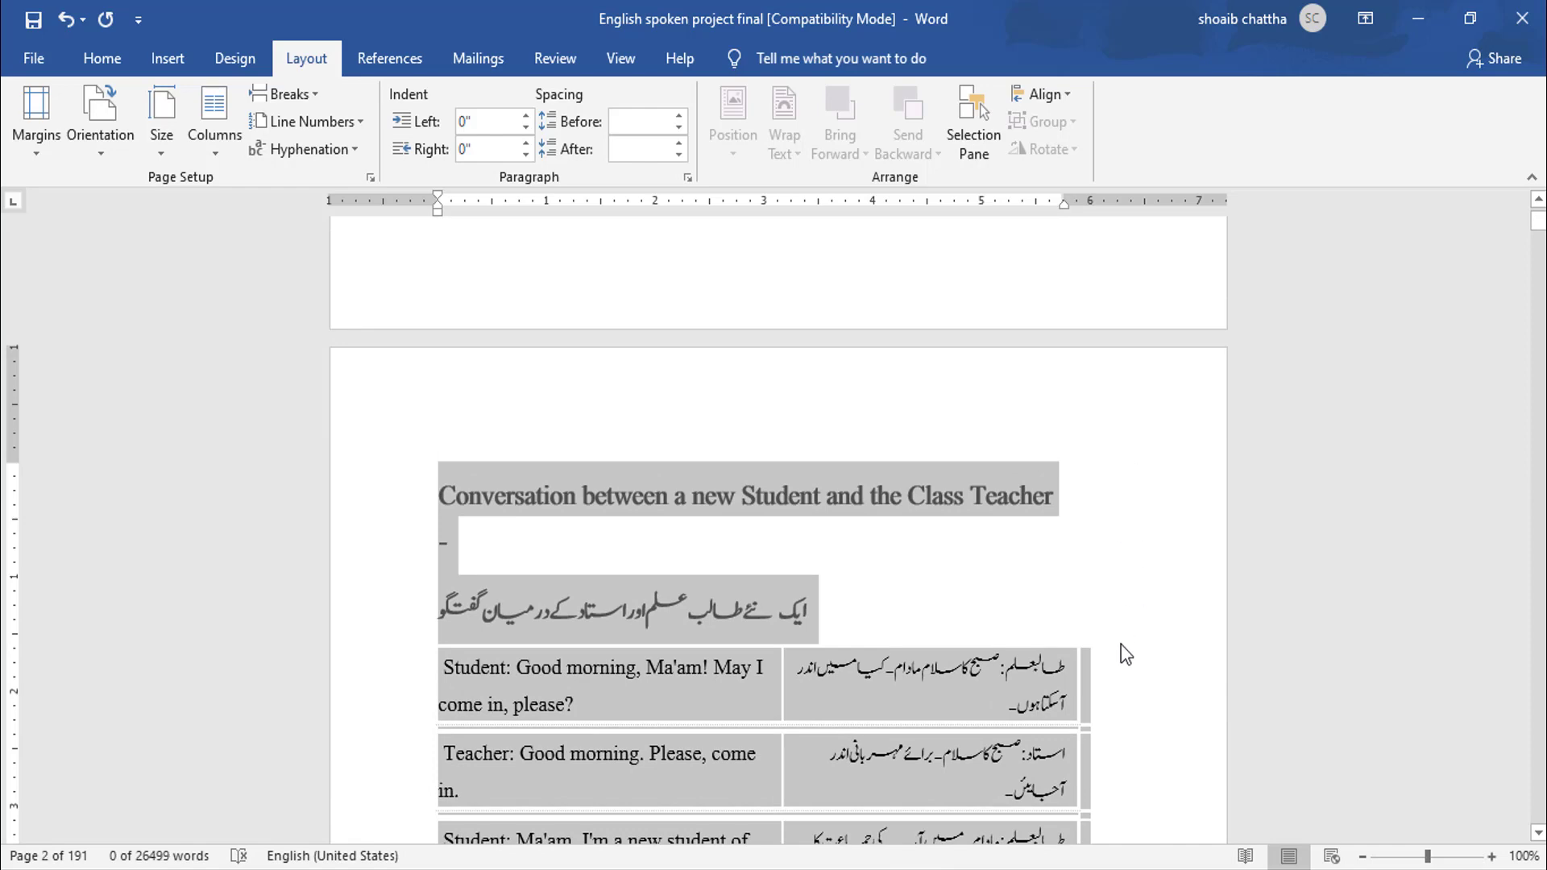
{"action": "left_click", "coordinate": [1130, 629]}
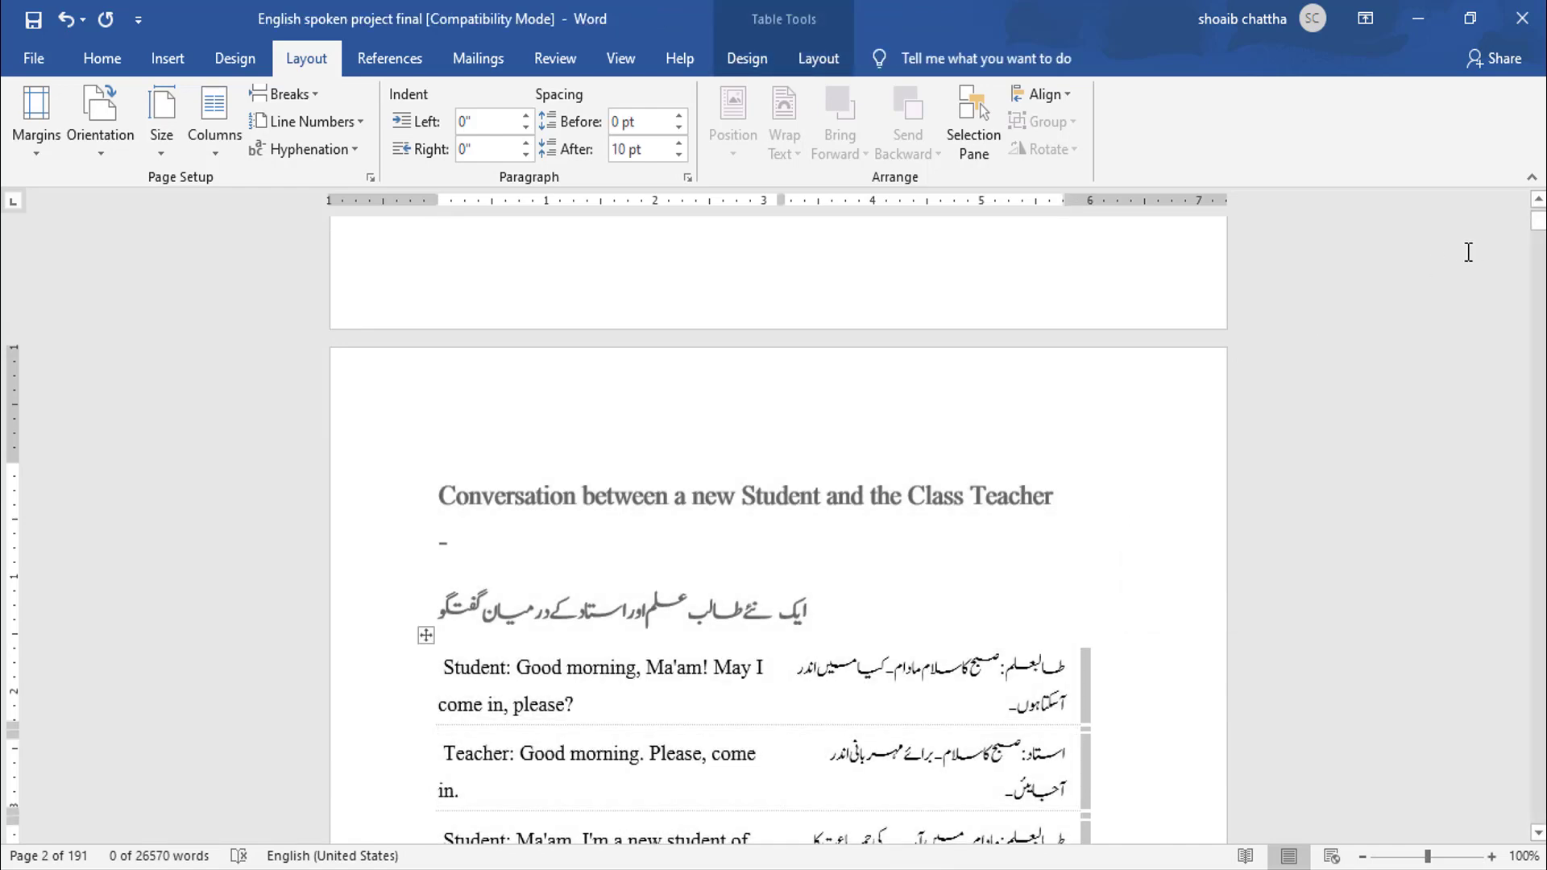
{"action": "left_click", "coordinate": [1364, 857]}
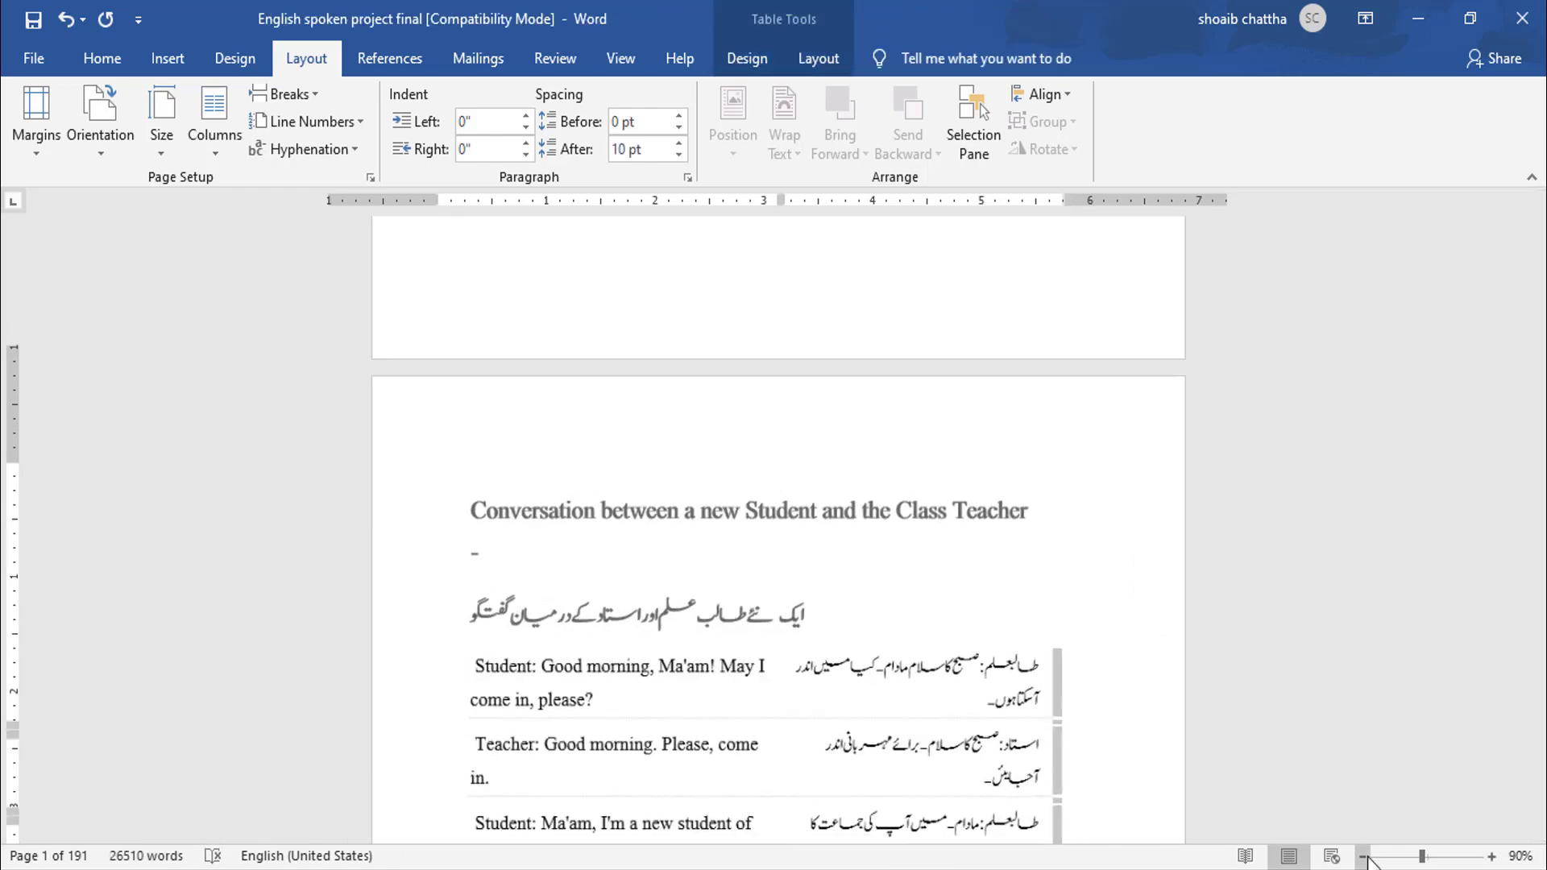
{"action": "left_click", "coordinate": [1364, 857]}
{"action": "left_click", "coordinate": [1364, 857]}
{"action": "left_click", "coordinate": [1363, 857]}
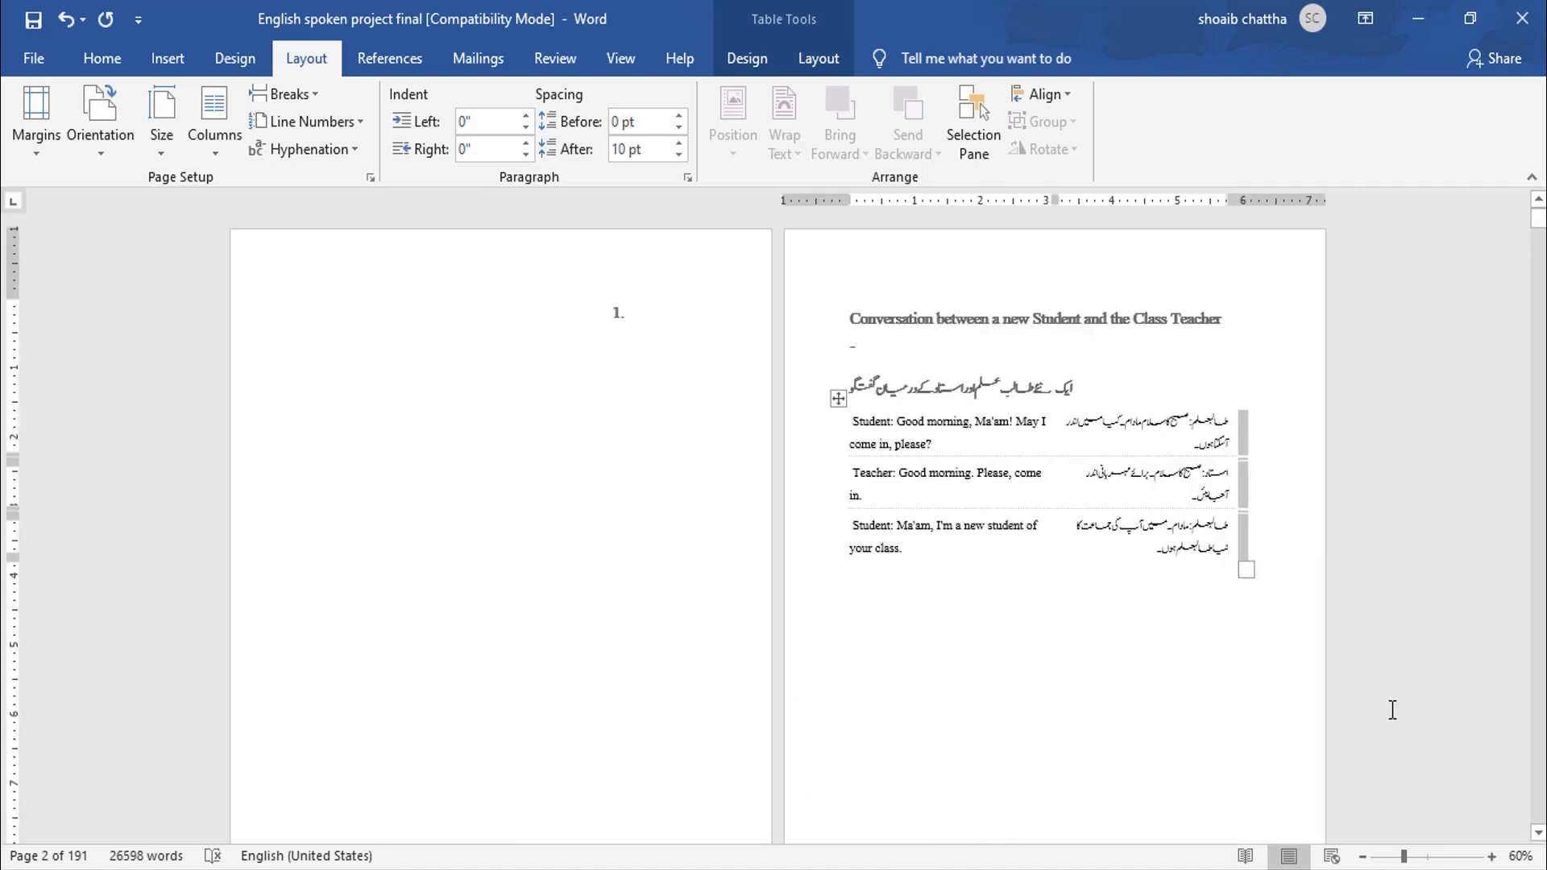
{"action": "left_click", "coordinate": [1491, 856]}
{"action": "left_click", "coordinate": [1491, 857]}
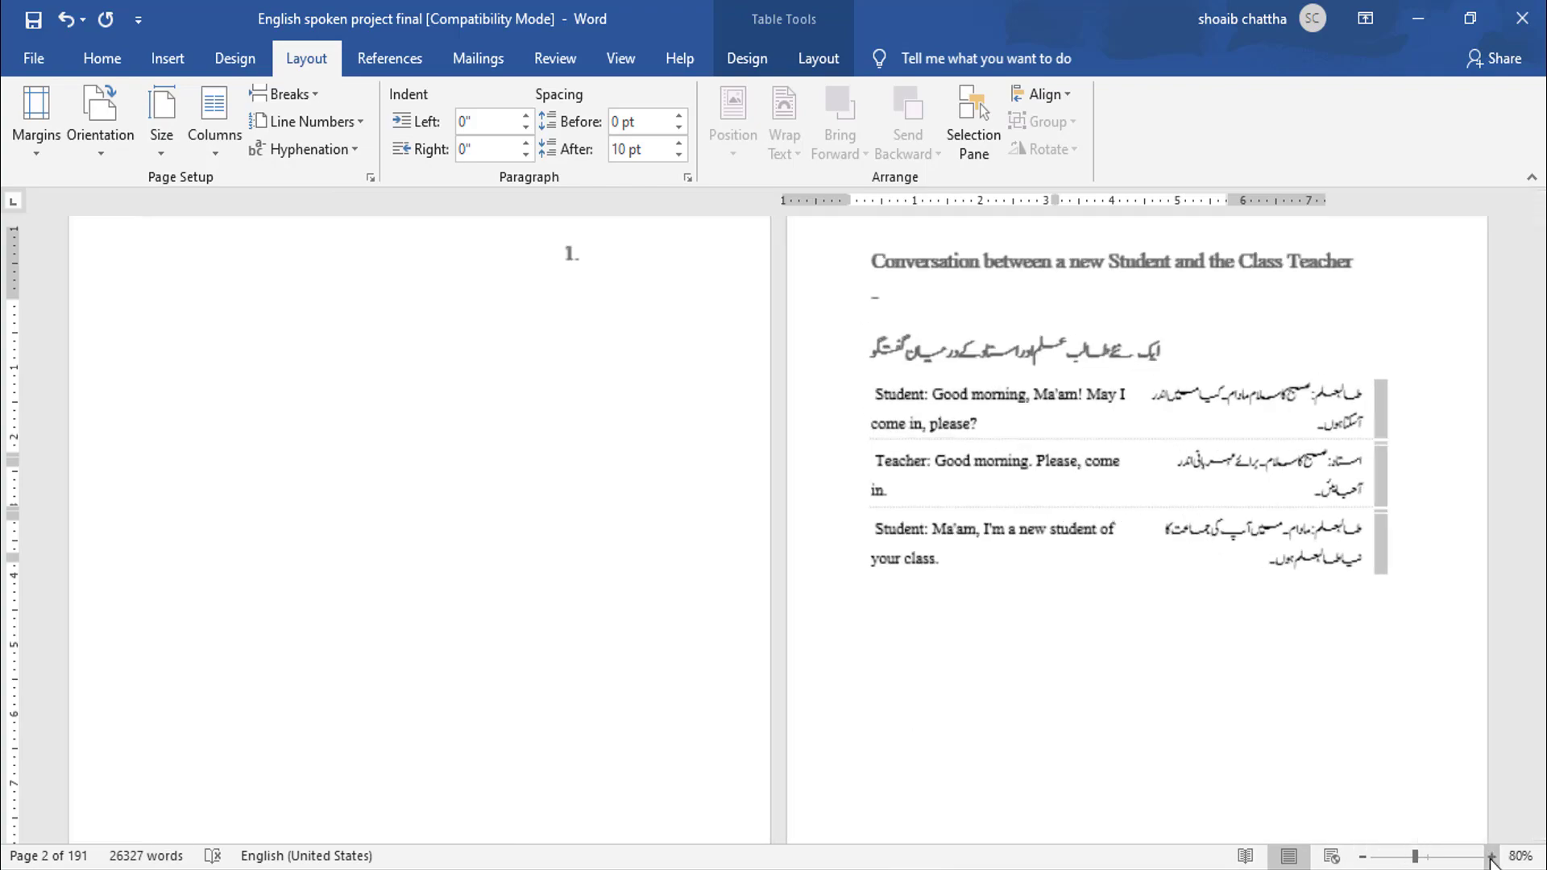
{"action": "left_click", "coordinate": [1491, 856]}
{"action": "left_click", "coordinate": [1491, 857]}
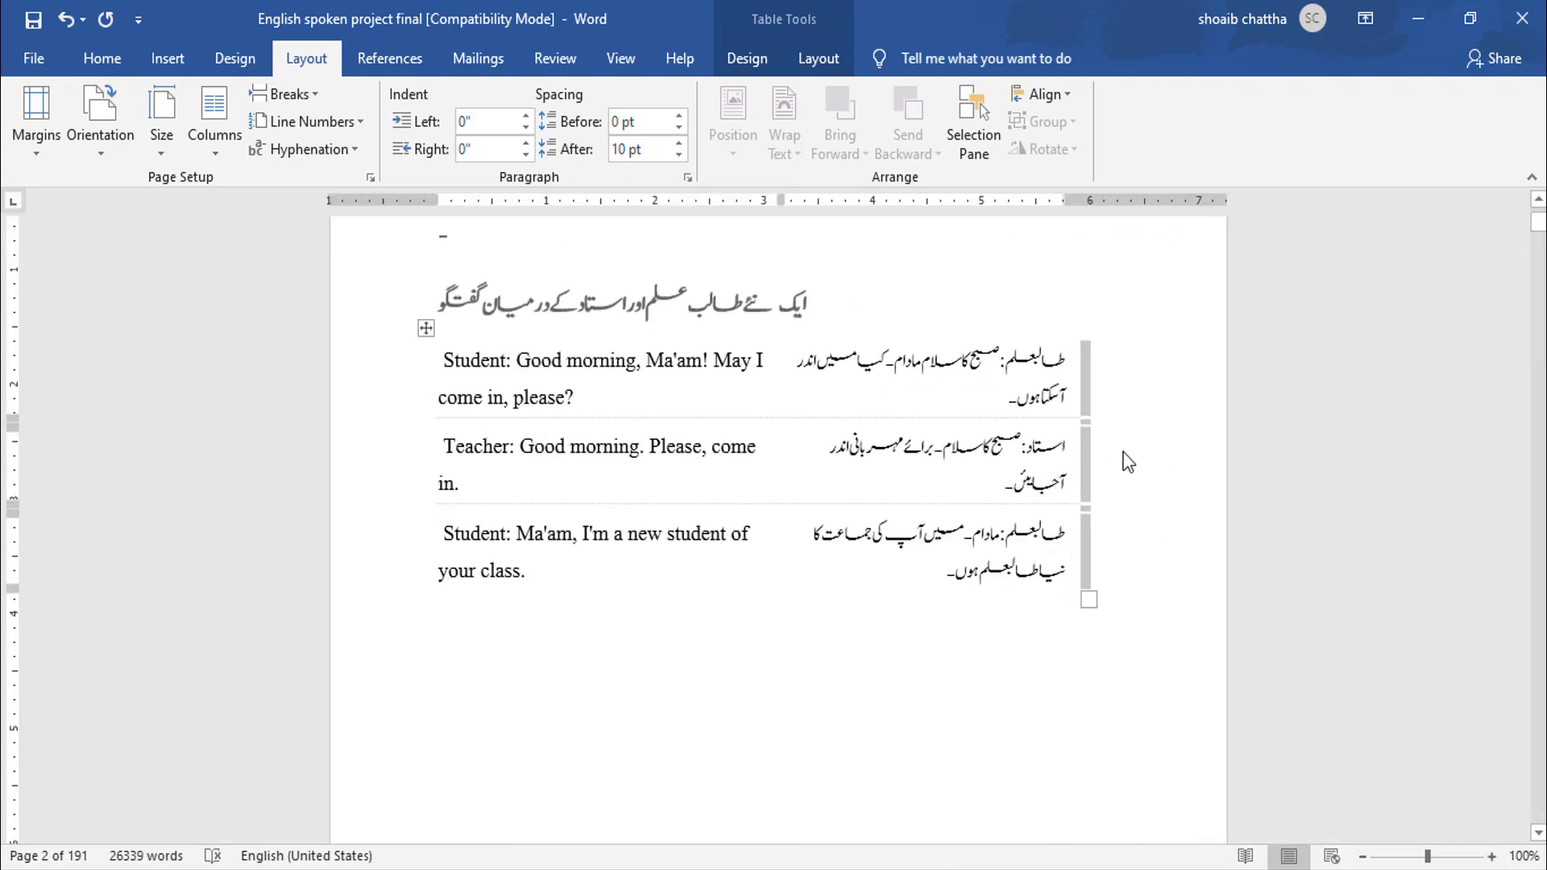